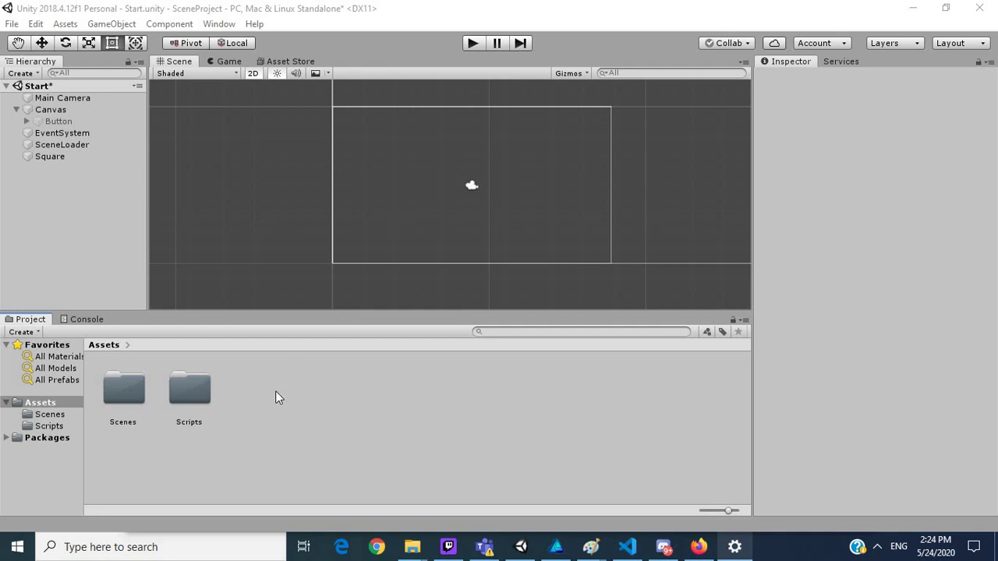
- Examine the Main Camera's settings and its framing in the Scene and Game views
right_click(256, 392)
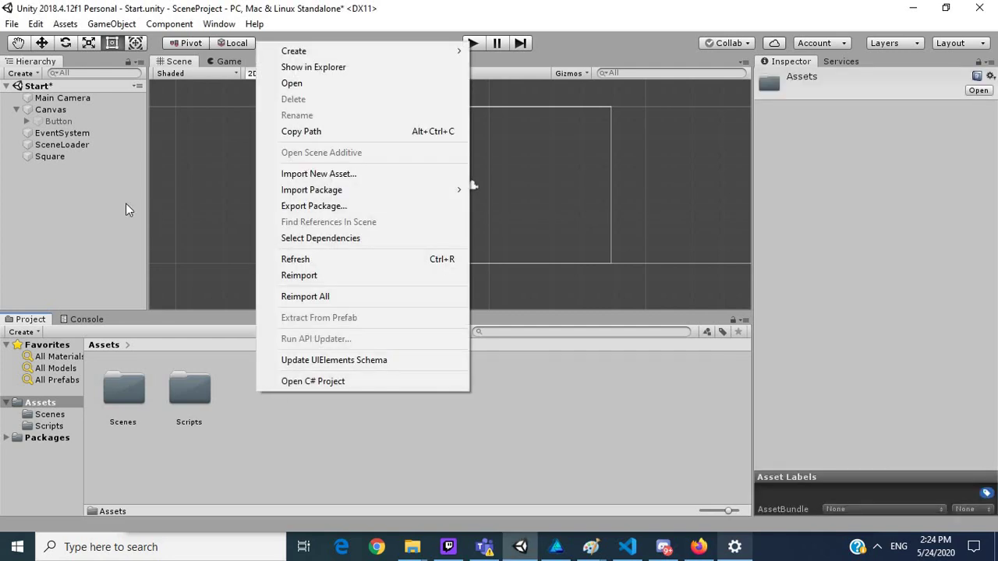
click(63, 221)
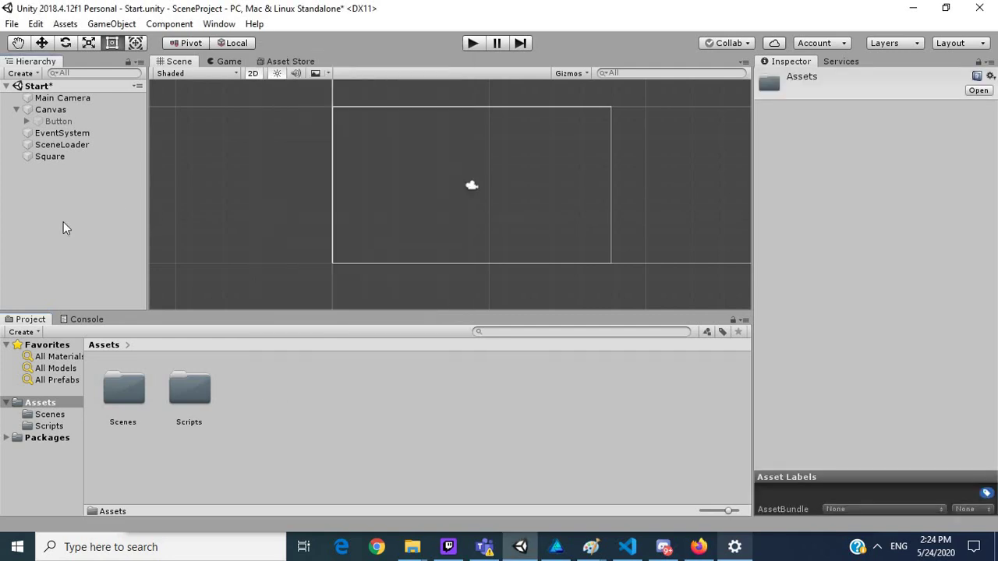
click(79, 99)
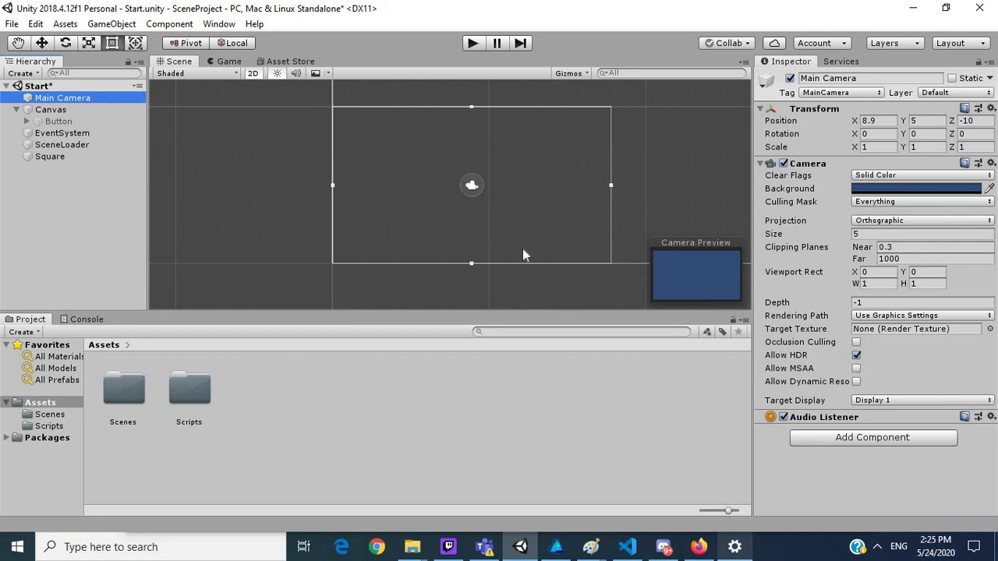
click(237, 61)
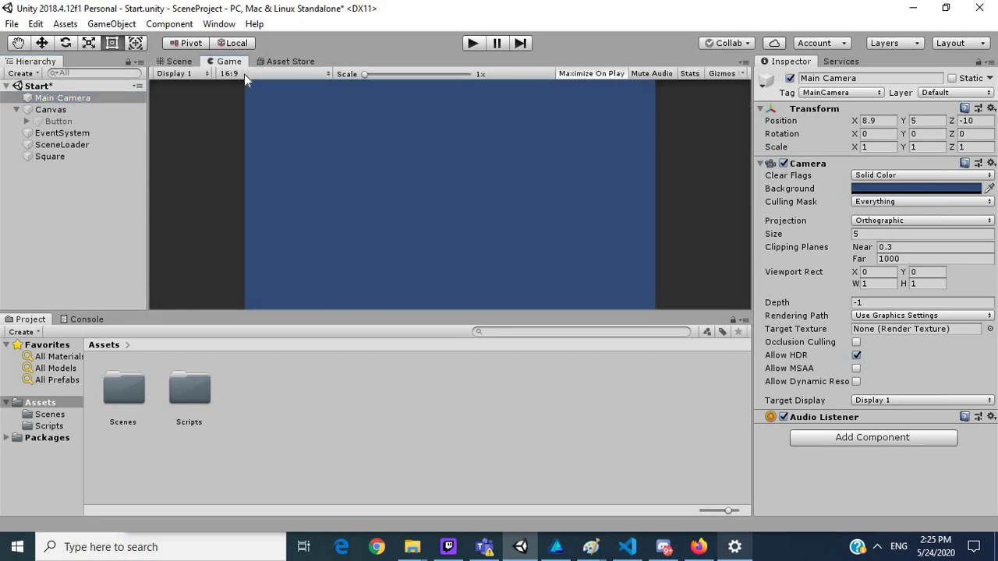
click(178, 63)
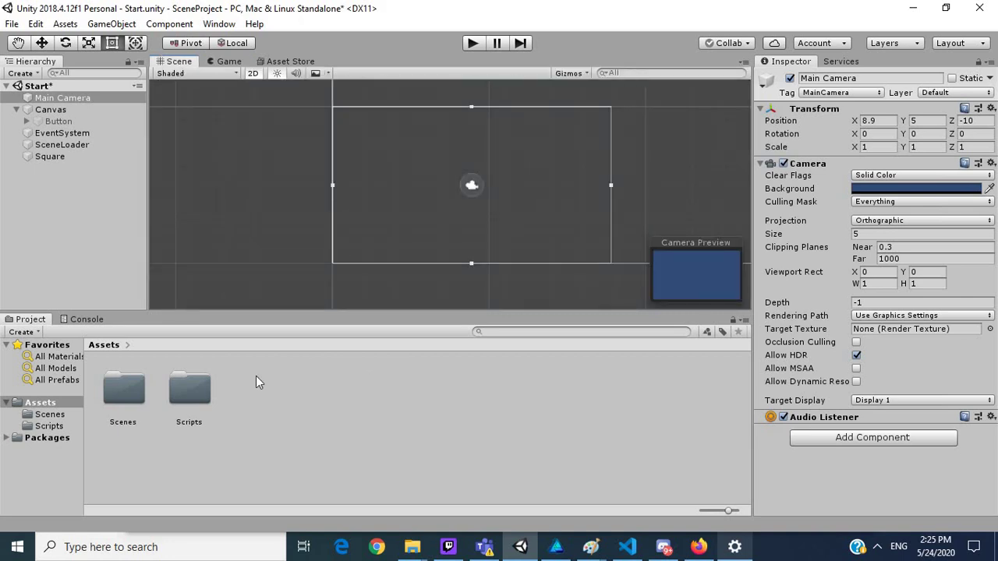
- Create a square sprite named Paddle in the Assets folder
right_click(240, 394)
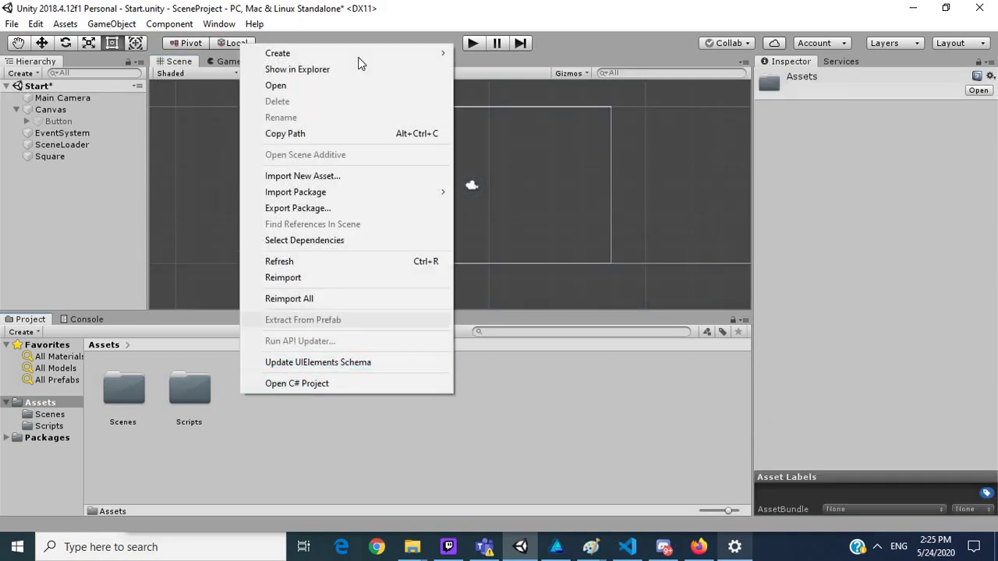
mouse_move(395, 53)
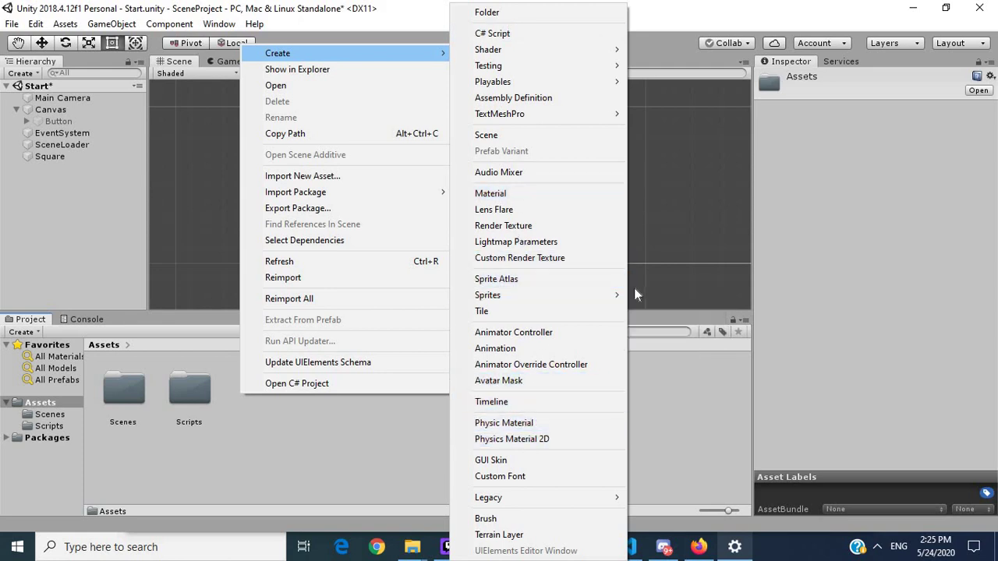
mouse_move(614, 293)
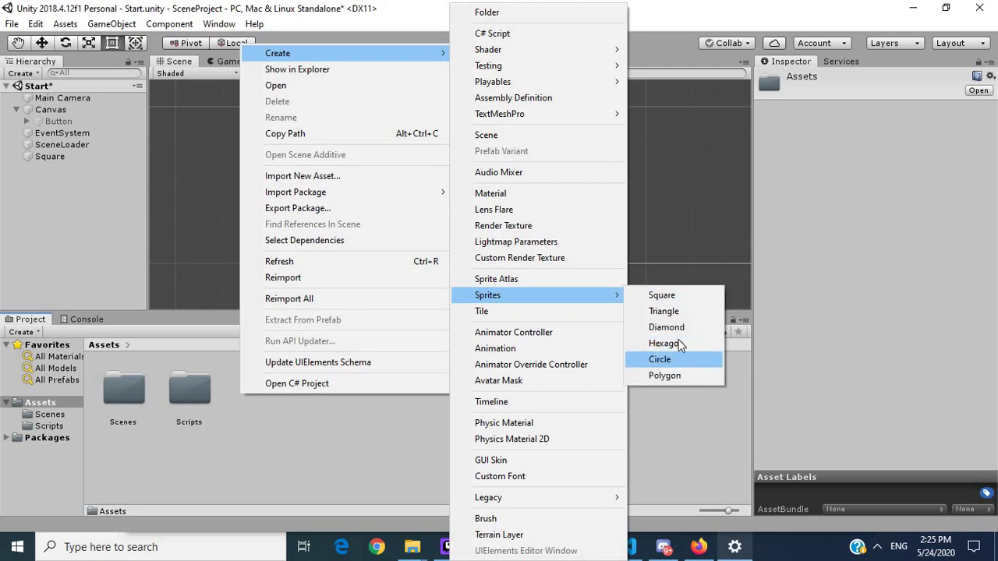
click(674, 296)
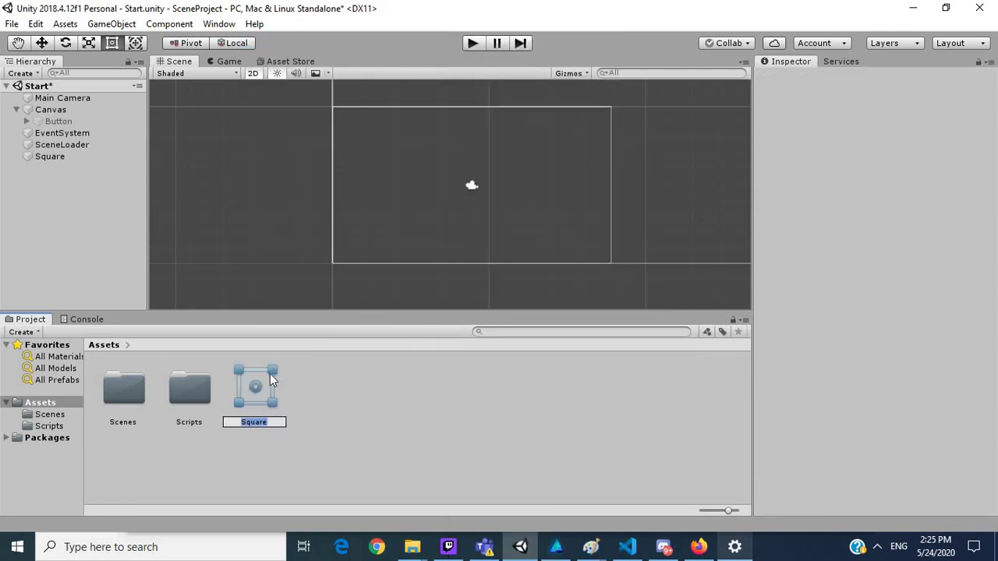
text(Paddle)
key(Return)
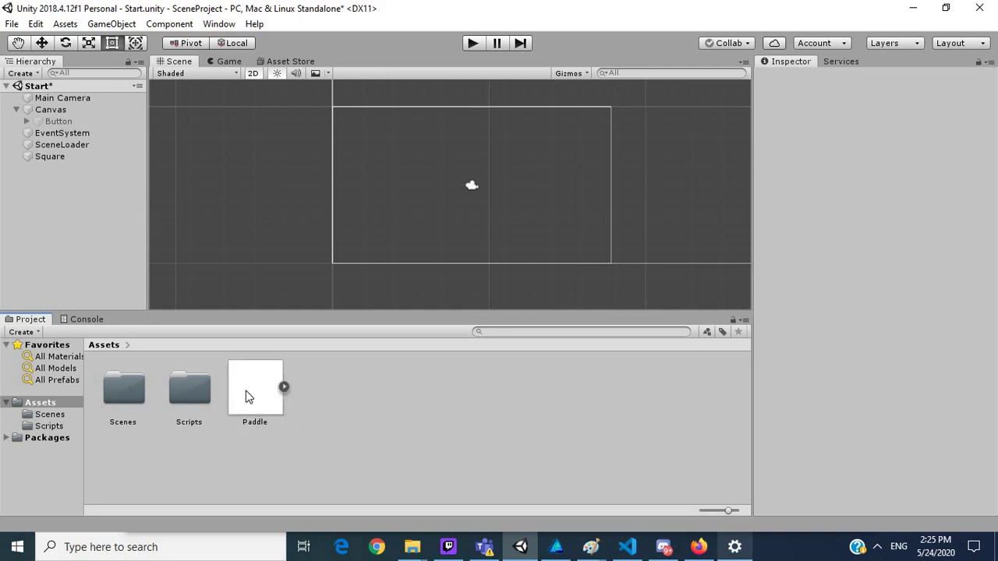
- Place the Paddle sprite in the scene, widened to about 3.9 X scale and centered along the camera frame's bottom at about X 8.96, Y 0.5
drag(247, 397, 463, 228)
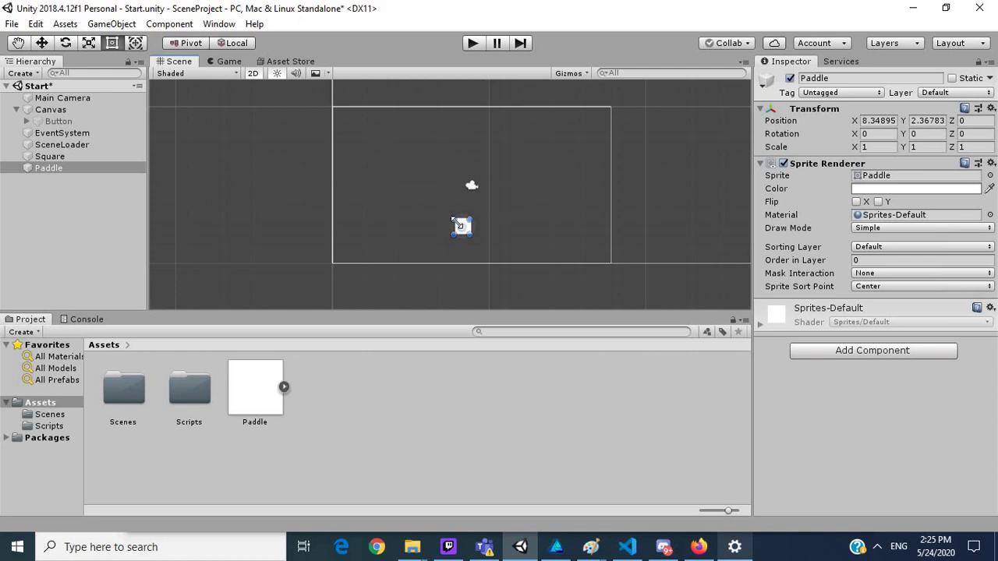
drag(451, 225, 494, 267)
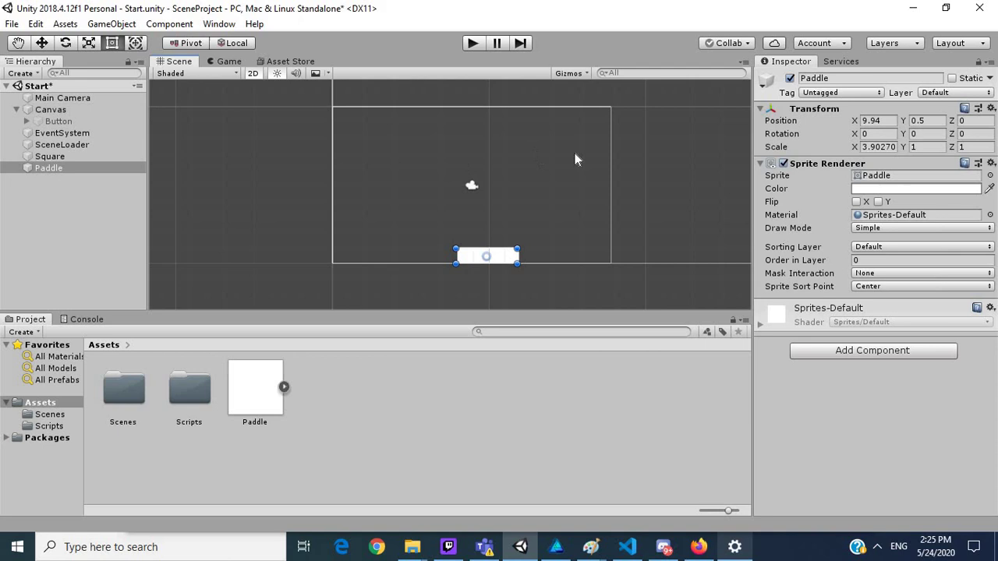
double_click(58, 112)
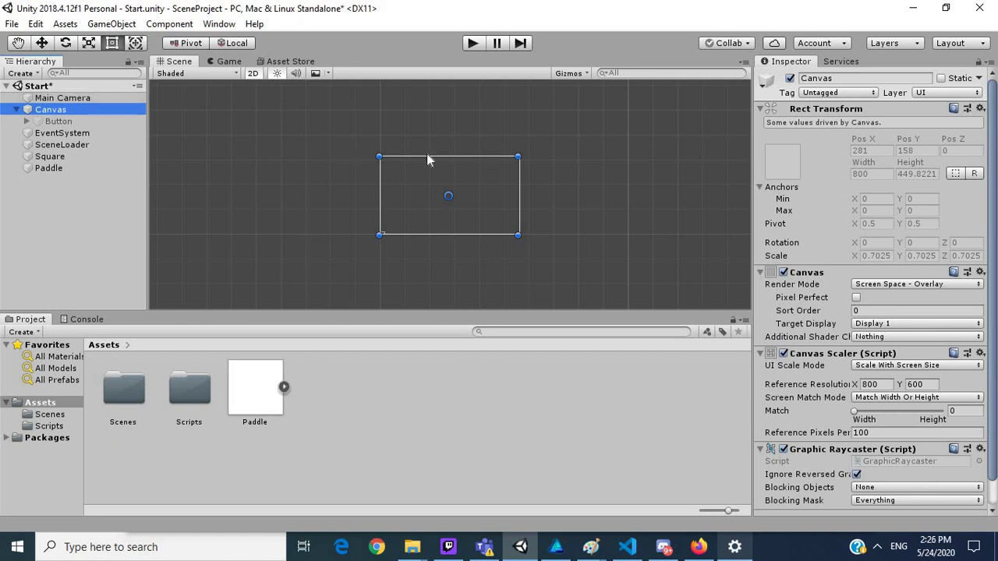
double_click(92, 98)
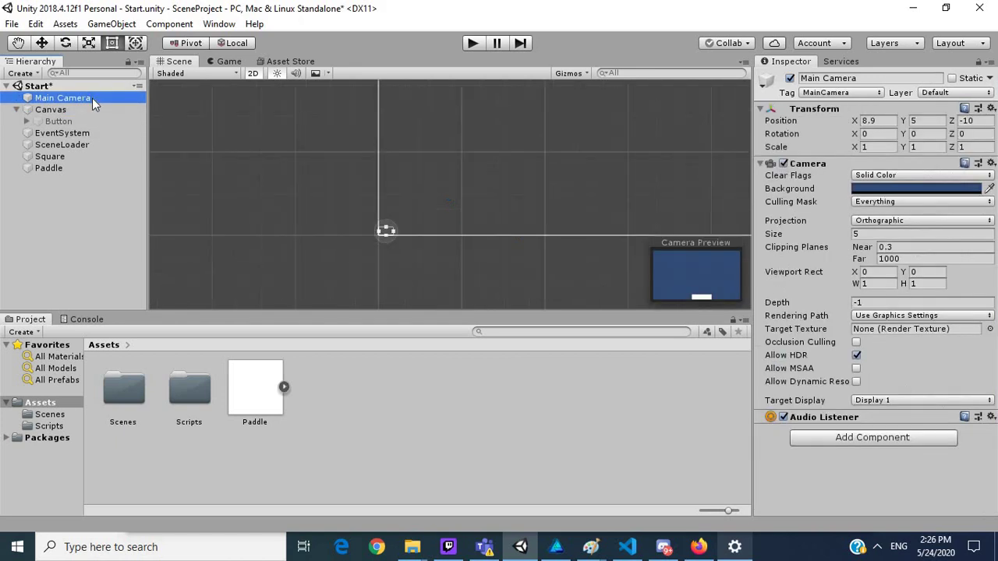
click(471, 253)
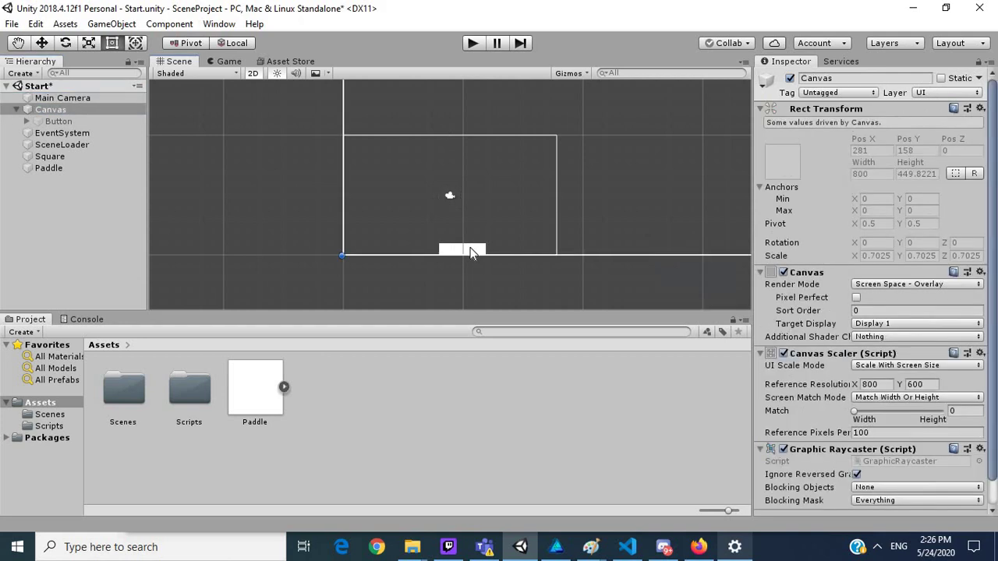
click(463, 251)
drag(457, 252, 450, 251)
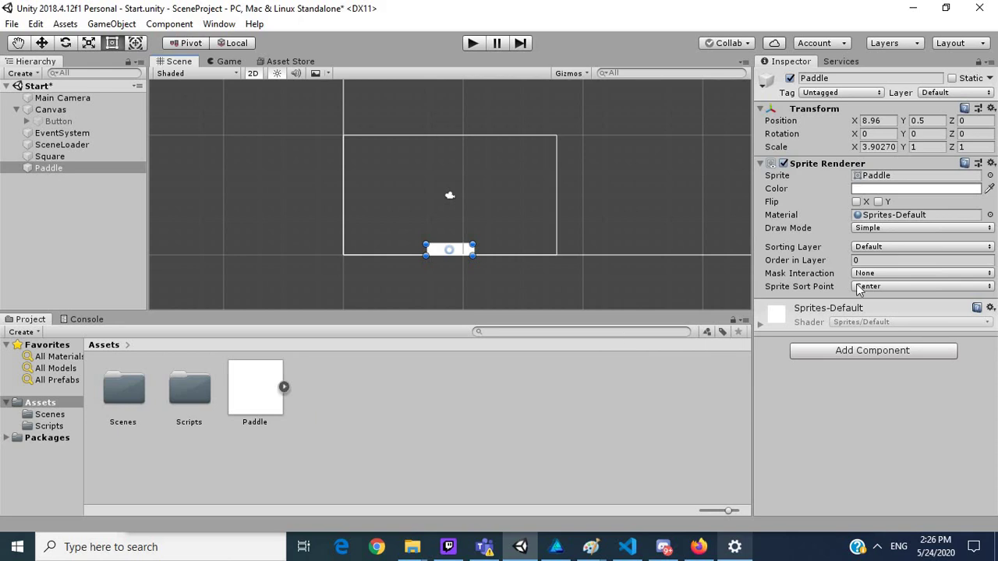
- Set the paddle's Sprite Renderer color to dark gray, hex 636363
click(967, 191)
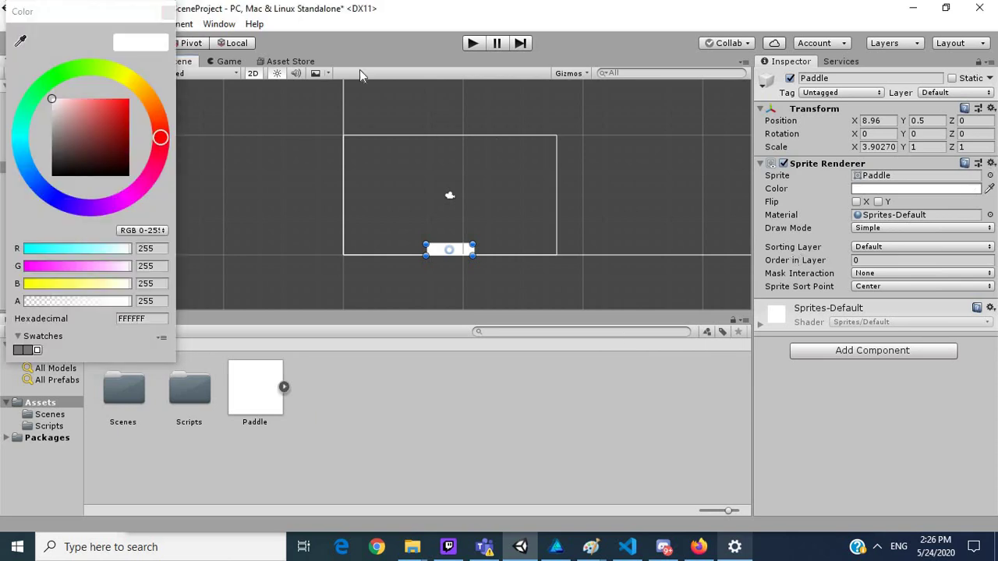
click(360, 70)
click(950, 191)
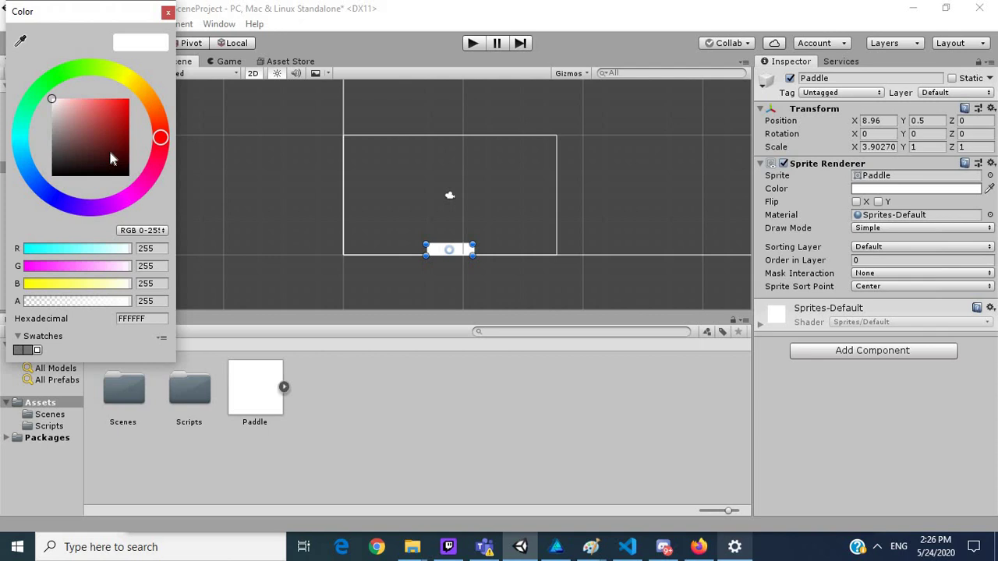
drag(108, 148, 54, 153)
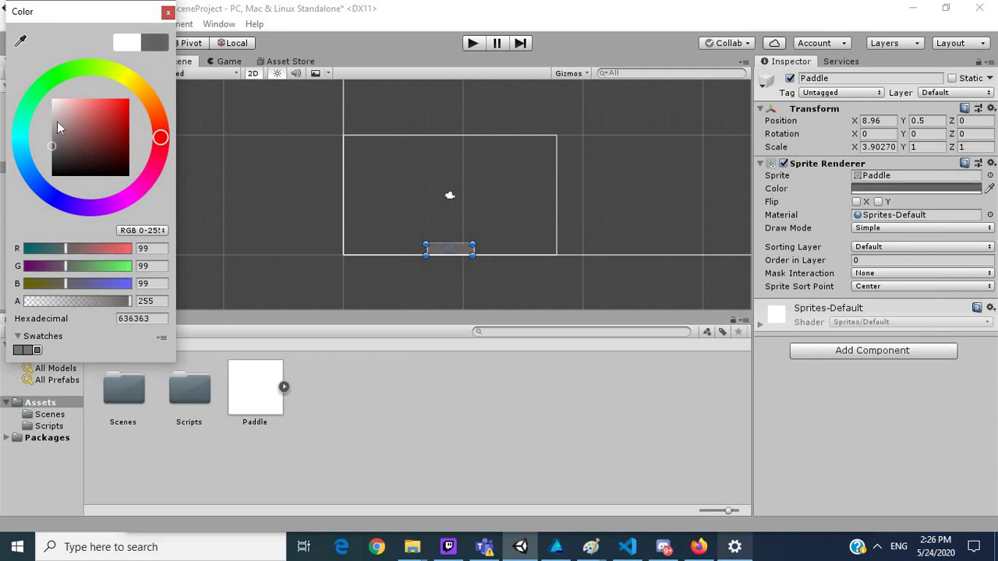
click(393, 356)
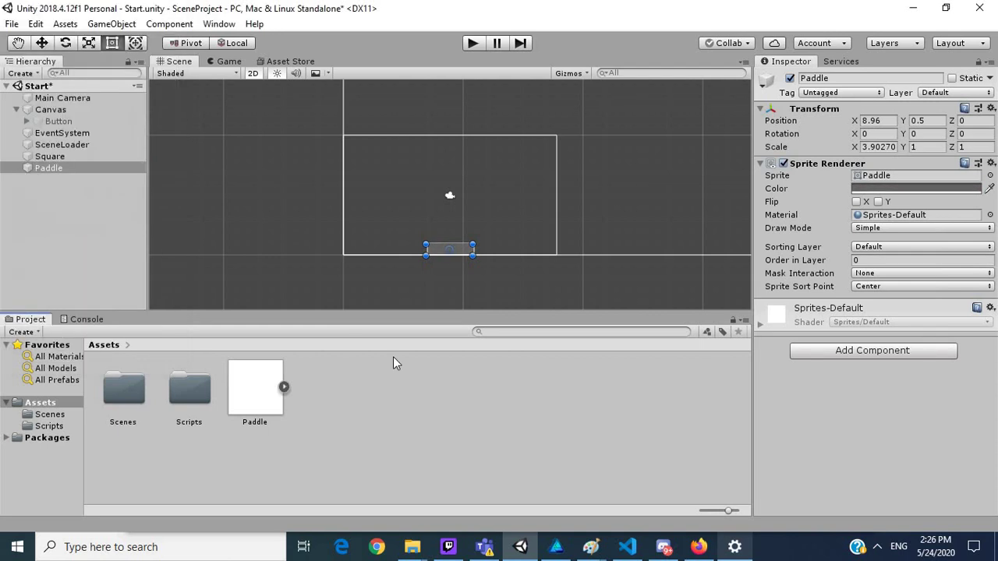
- Create a circle sprite named Ball in the Assets folder
right_click(332, 384)
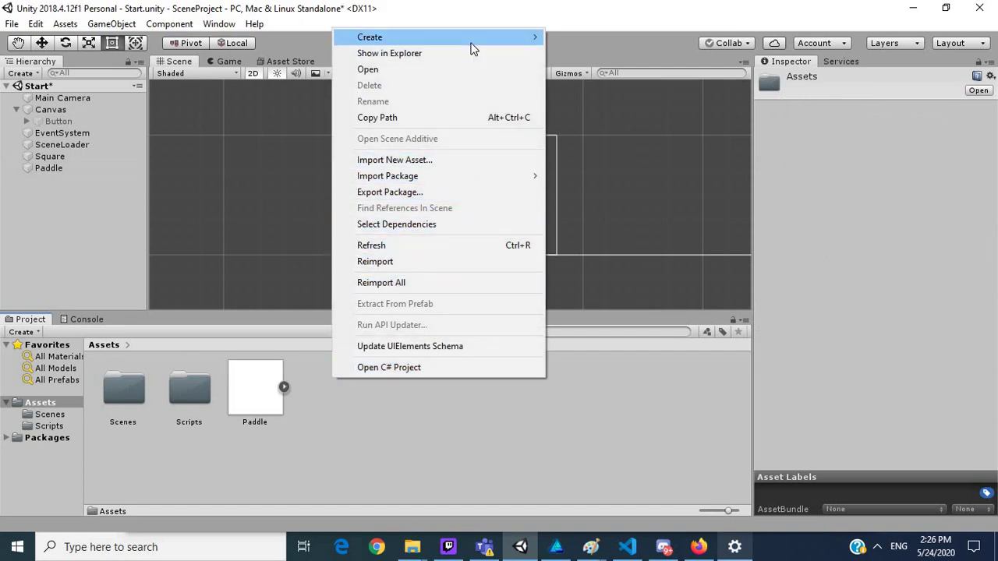
mouse_move(471, 40)
mouse_move(655, 300)
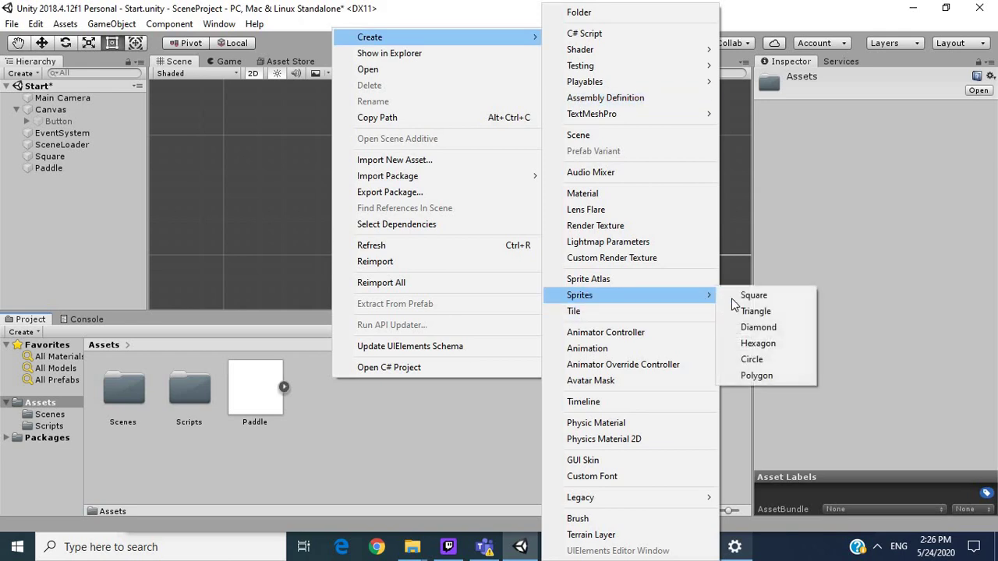
click(753, 359)
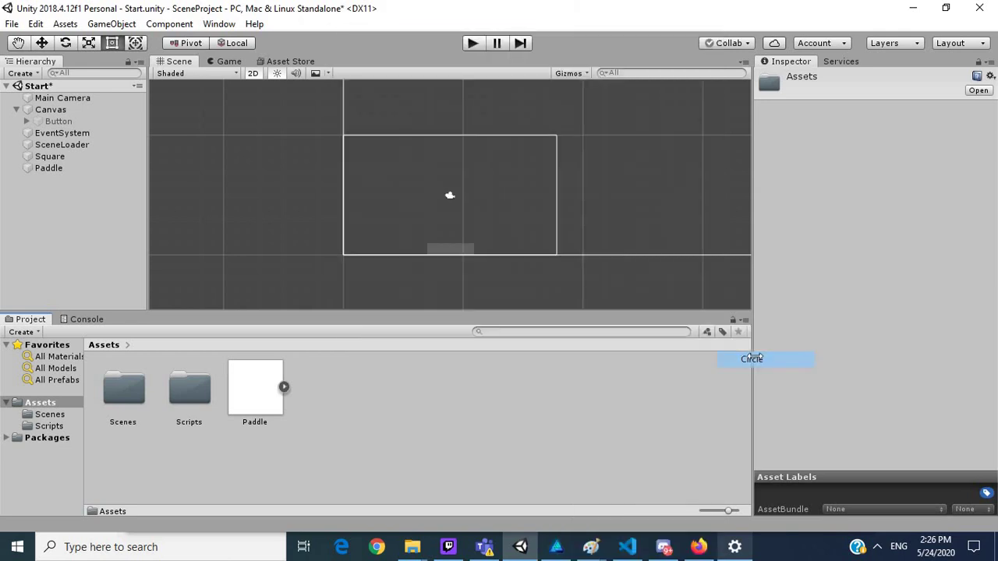
text(Ball)
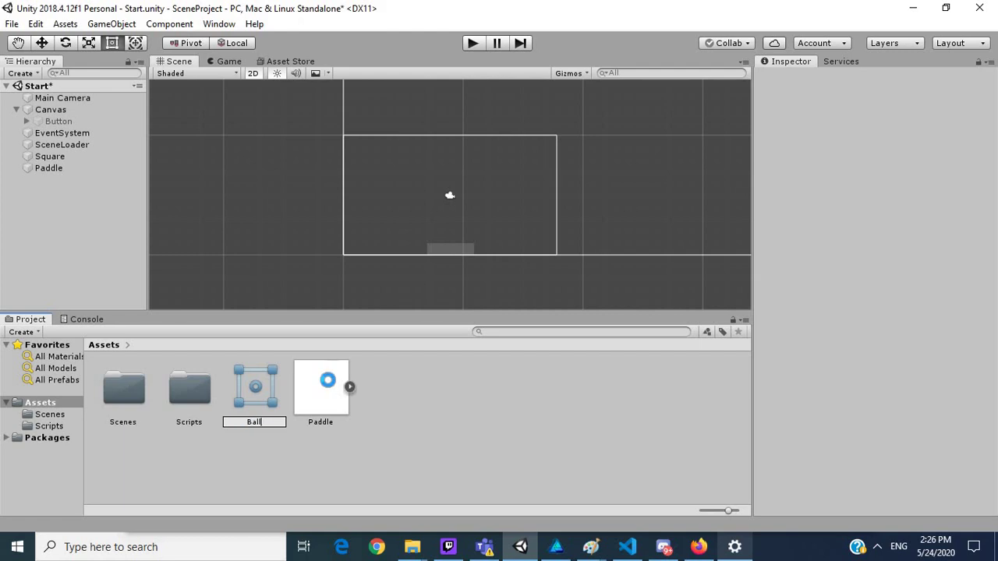
key(Return)
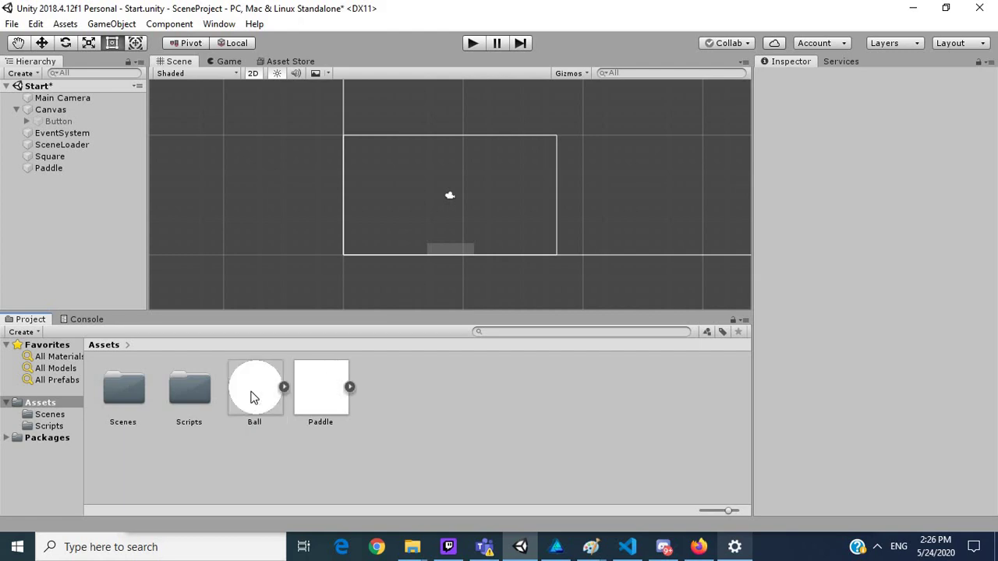
- Place the Ball sprite above the paddle at about X 8.92, Y 6.13, scaled down to about 0.59 by 0.55
drag(257, 396, 452, 180)
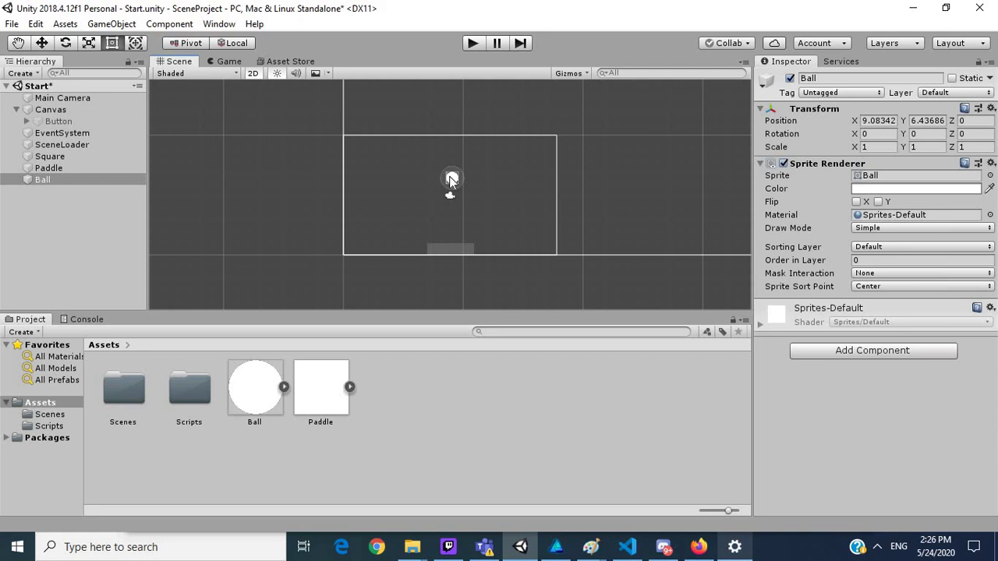
scroll(451, 179, up, 3)
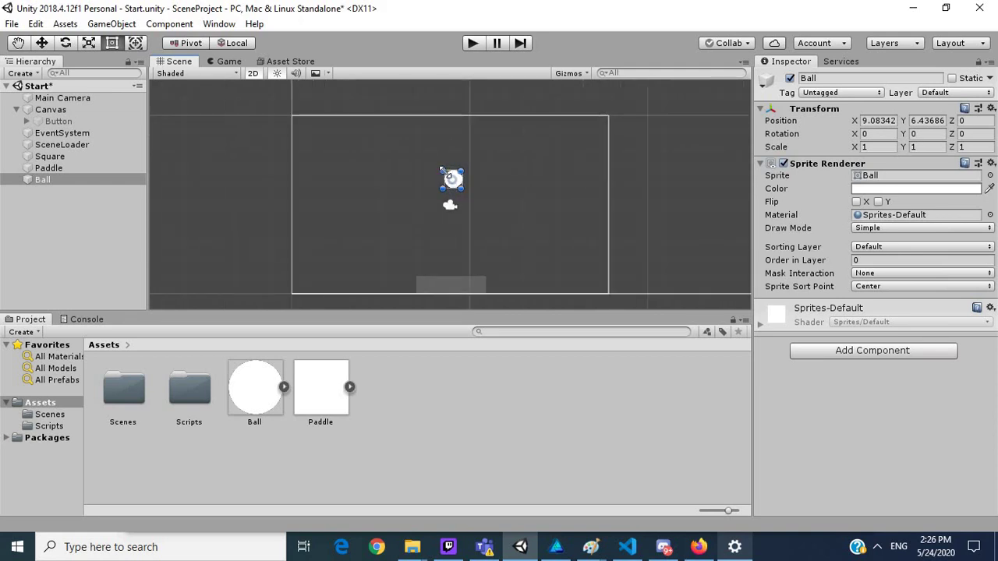
drag(442, 170, 450, 188)
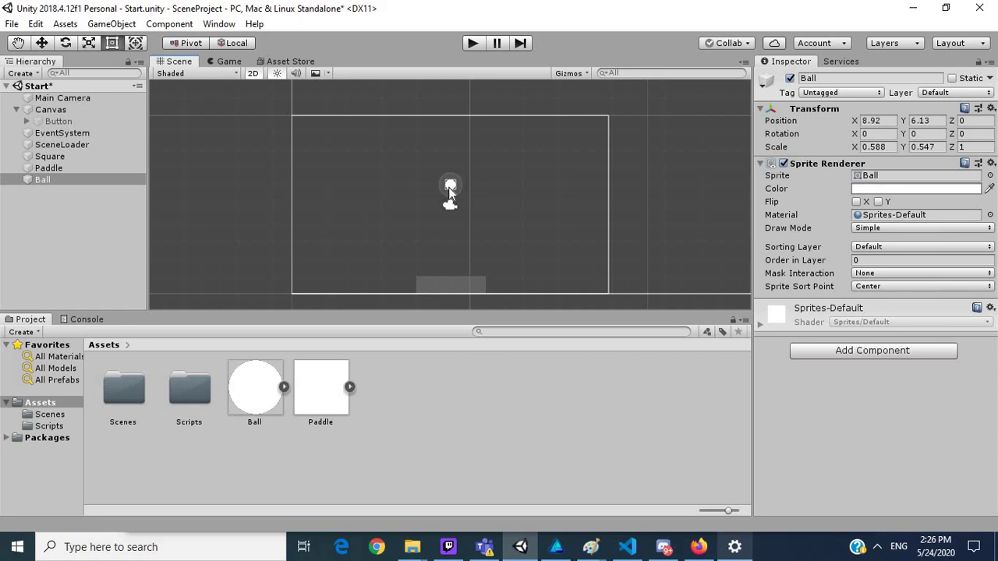
- Add a Box Collider 2D to the paddle and check its bounds in collider editing mode
click(458, 294)
click(455, 288)
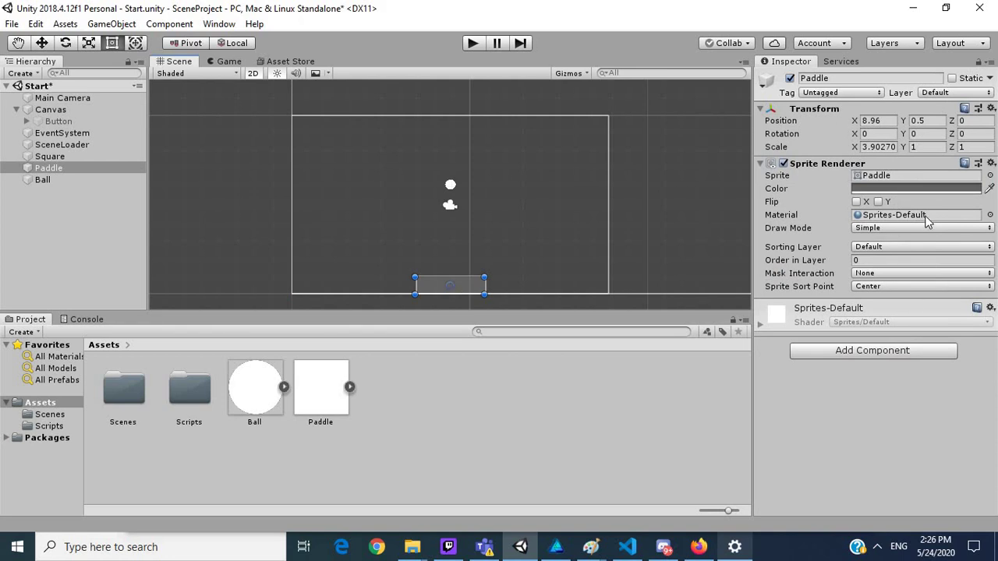
click(882, 354)
text(box)
key(Return)
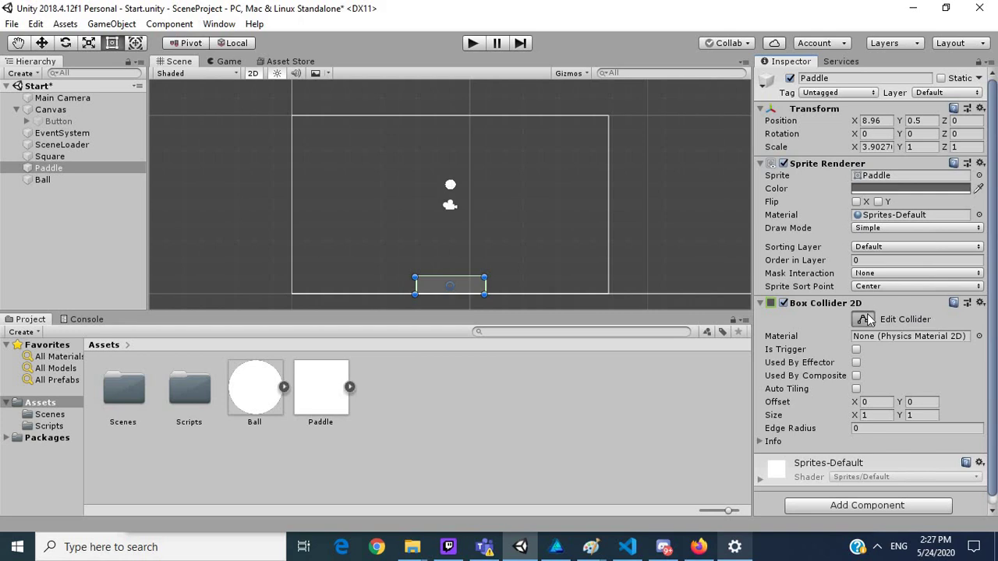
click(864, 319)
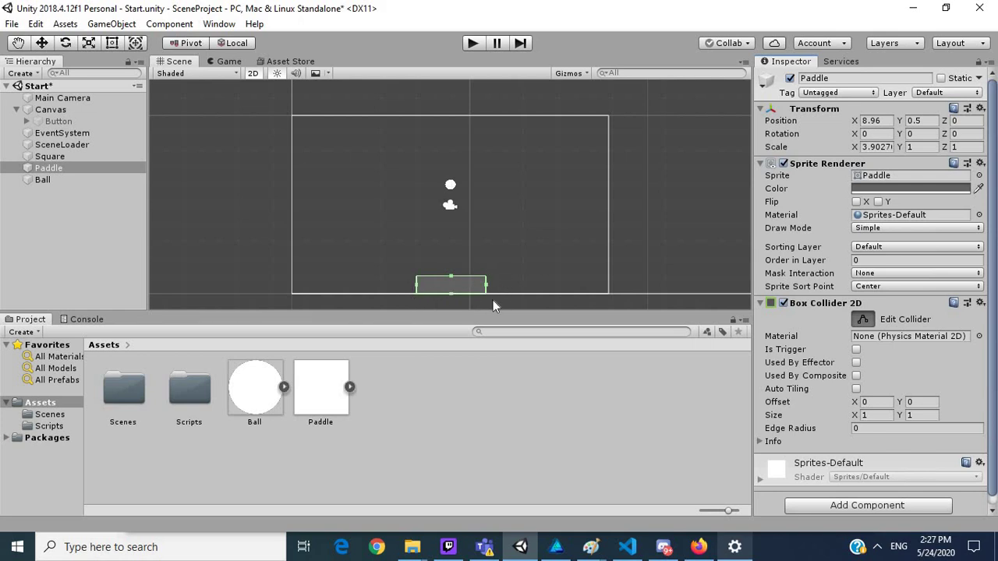
click(868, 323)
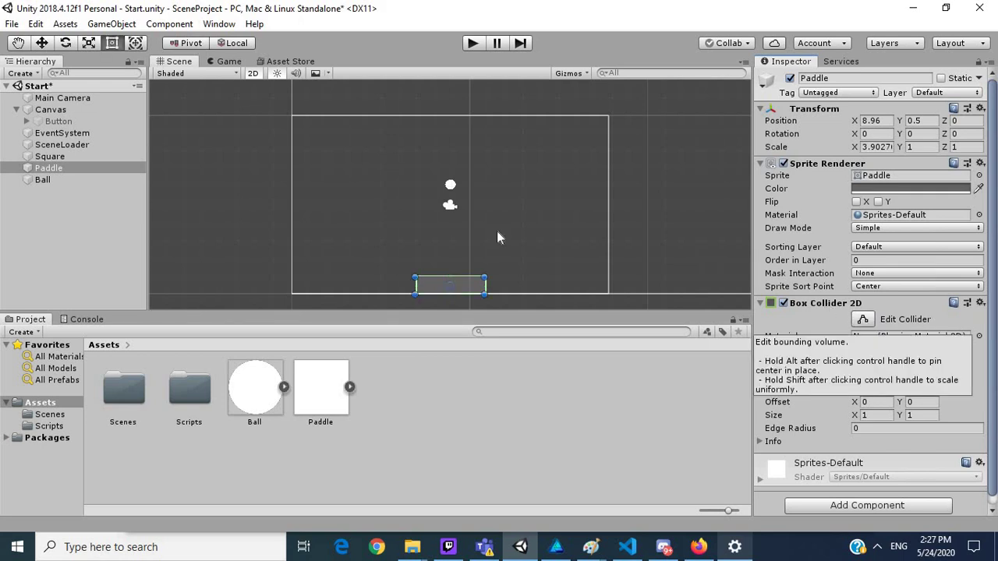
- Add a Circle Collider 2D component to the Ball
click(450, 186)
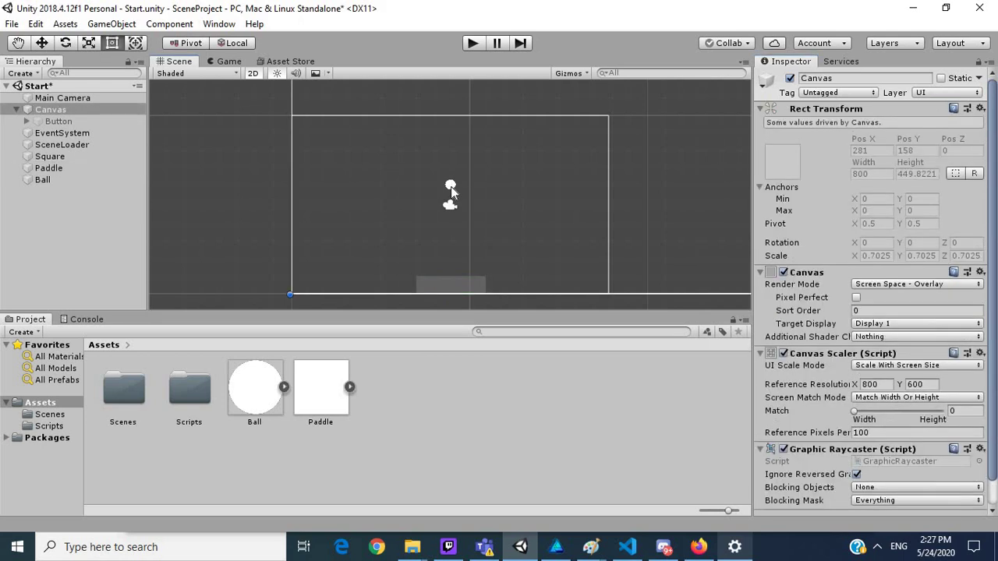
click(451, 186)
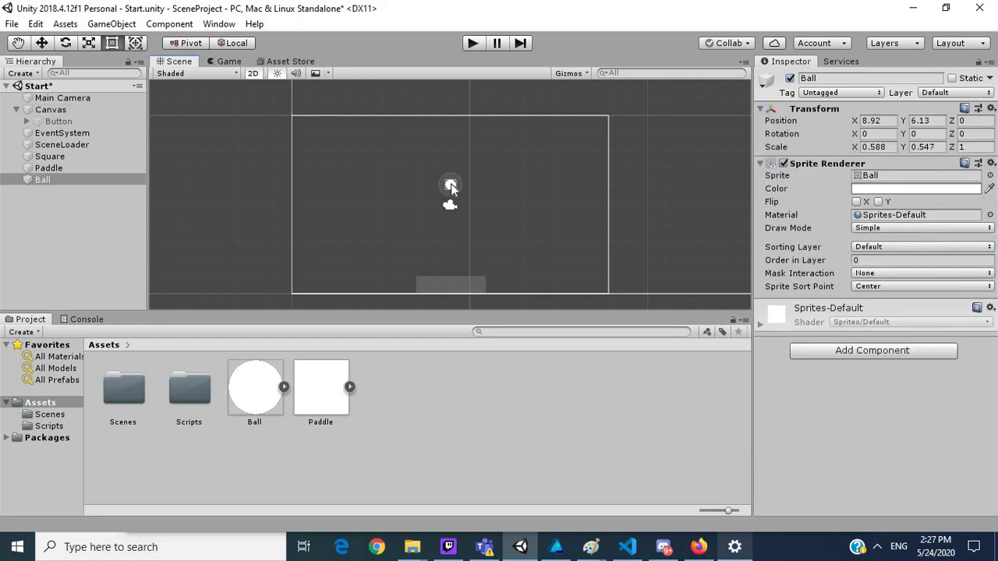
click(893, 352)
text(circle)
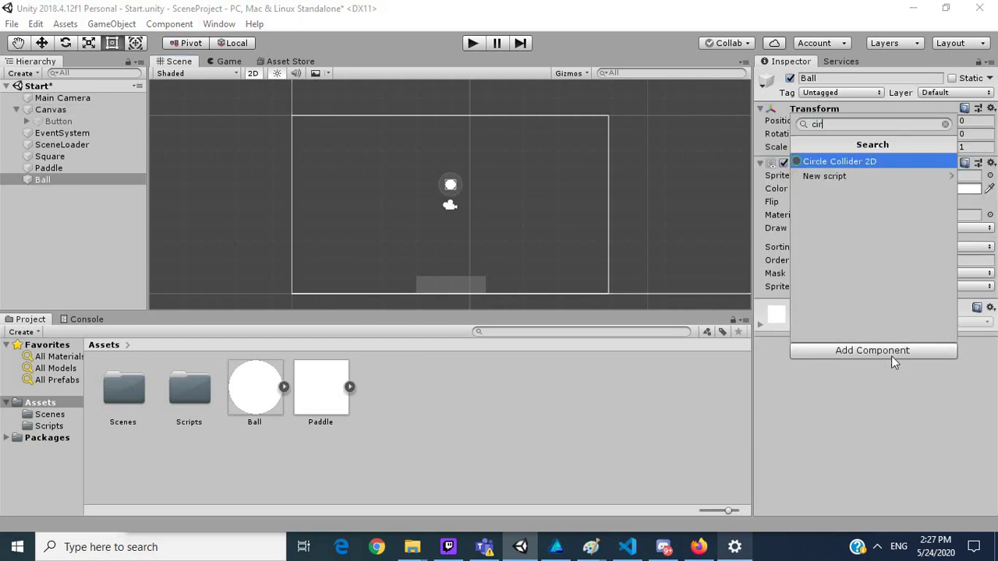
key(Return)
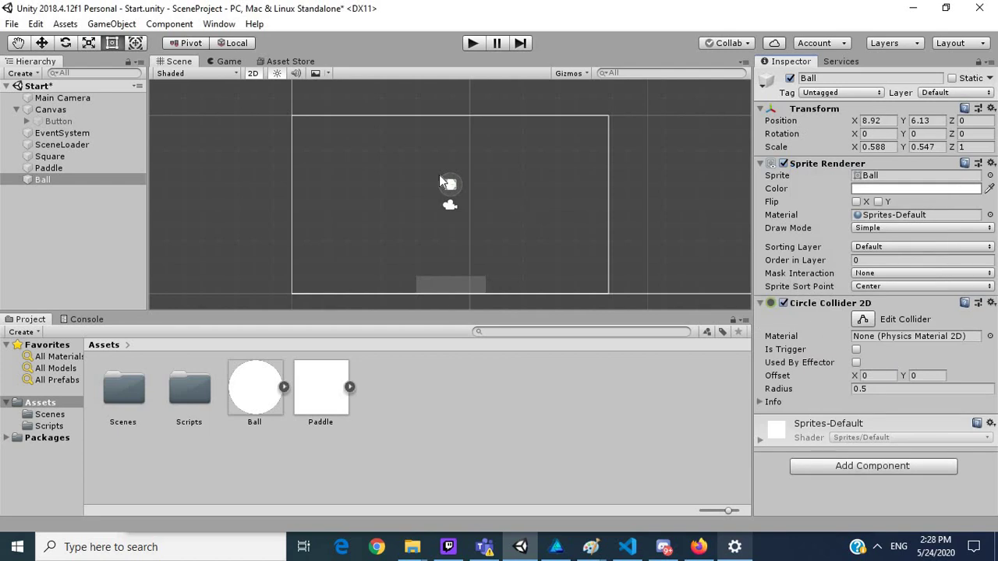
- Edit the Ball's circle collider so its outline fits the sprite's height, reducing the radius to about 0.46
scroll(439, 174, up, 2)
scroll(459, 183, up, 2)
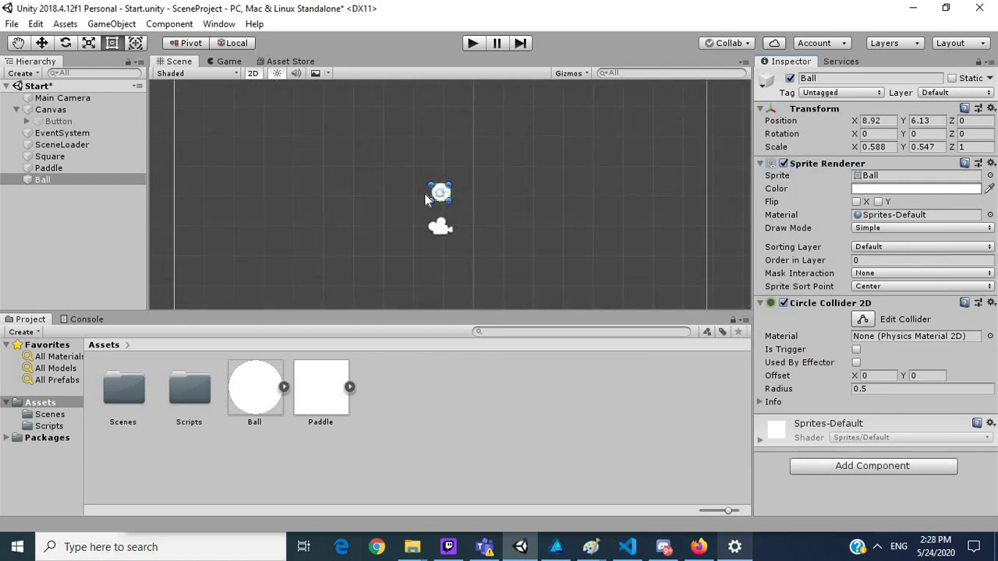
scroll(414, 190, up, 3)
scroll(451, 209, up, 4)
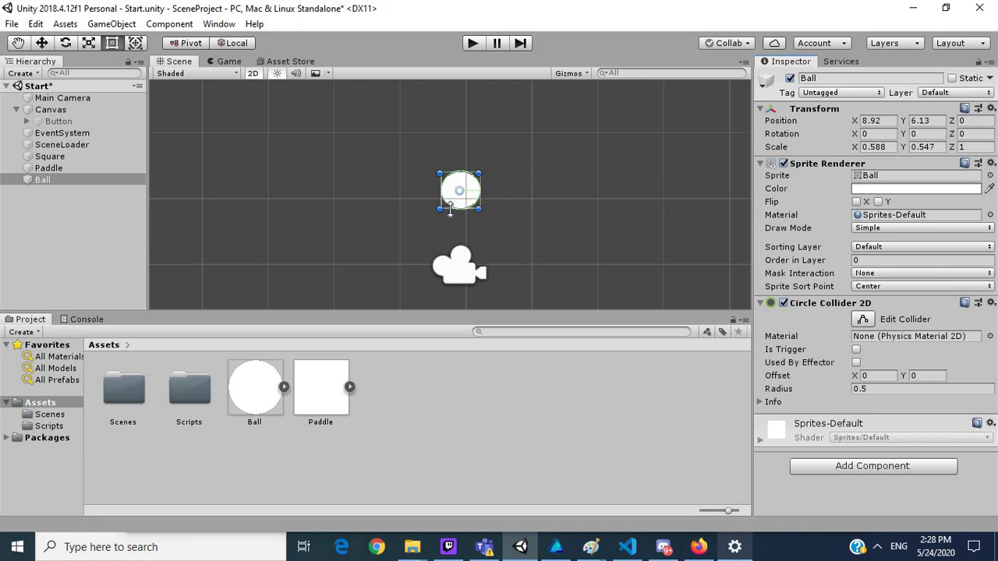
scroll(451, 208, up, 1)
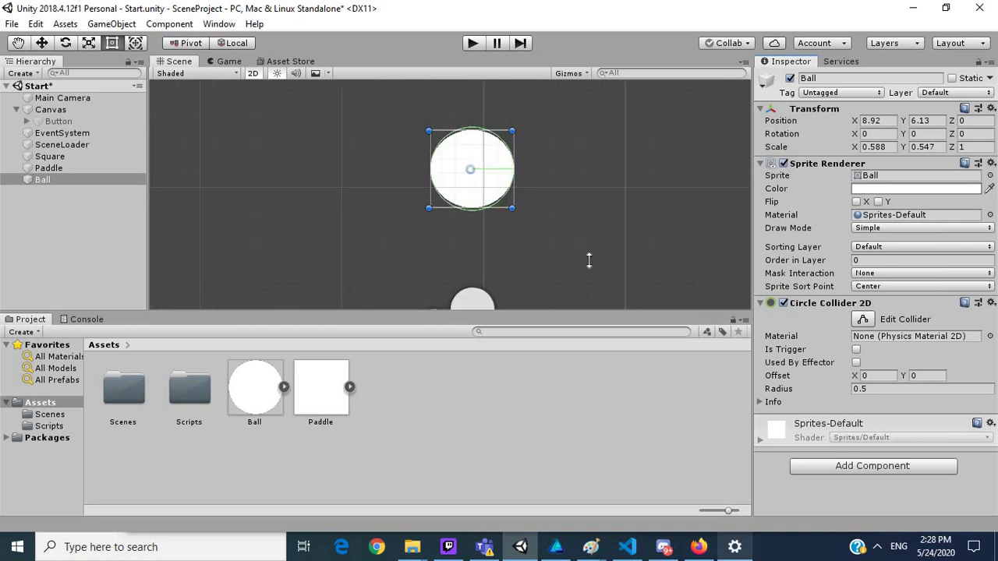
click(864, 320)
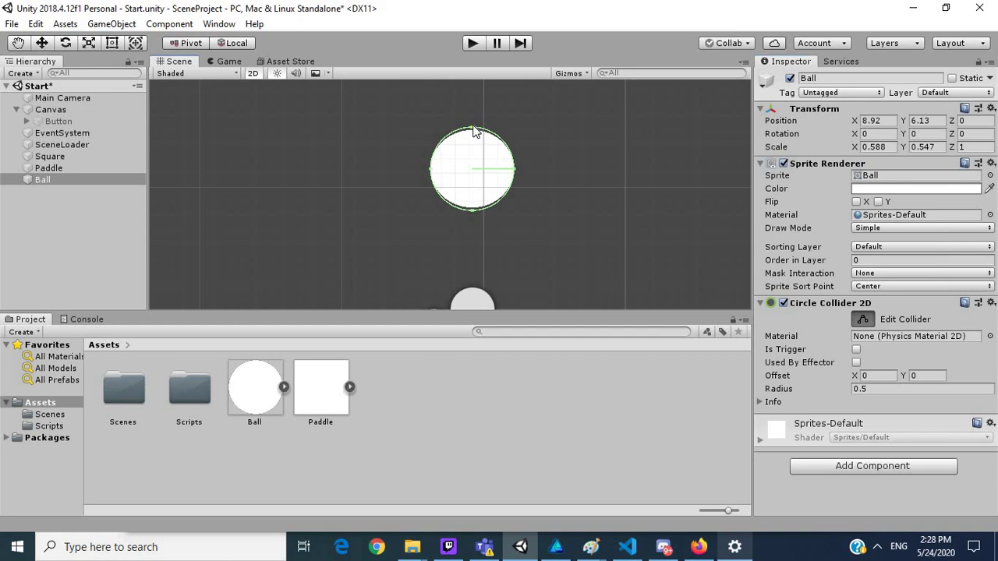
drag(472, 131, 475, 134)
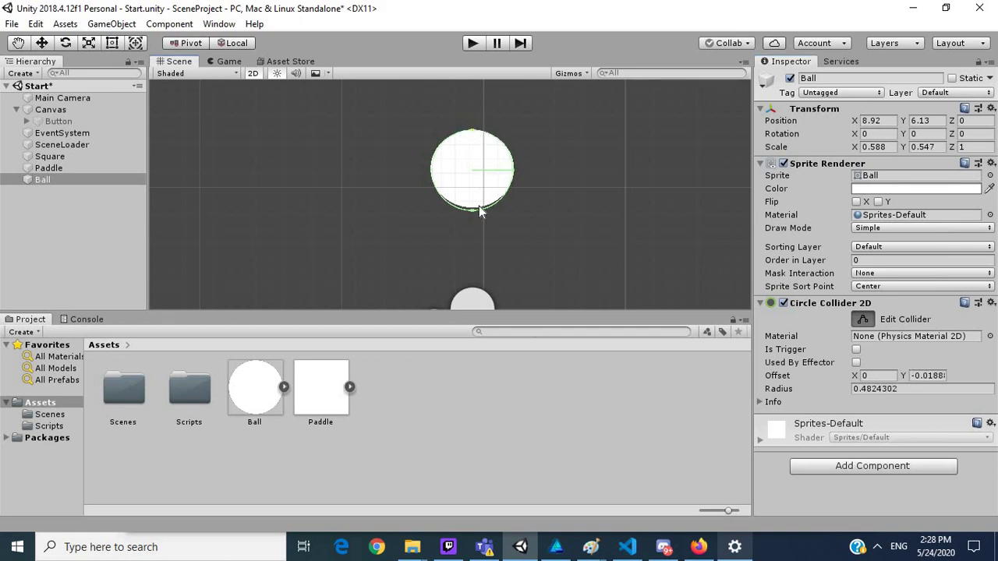
drag(479, 206, 474, 207)
scroll(562, 179, up, 3)
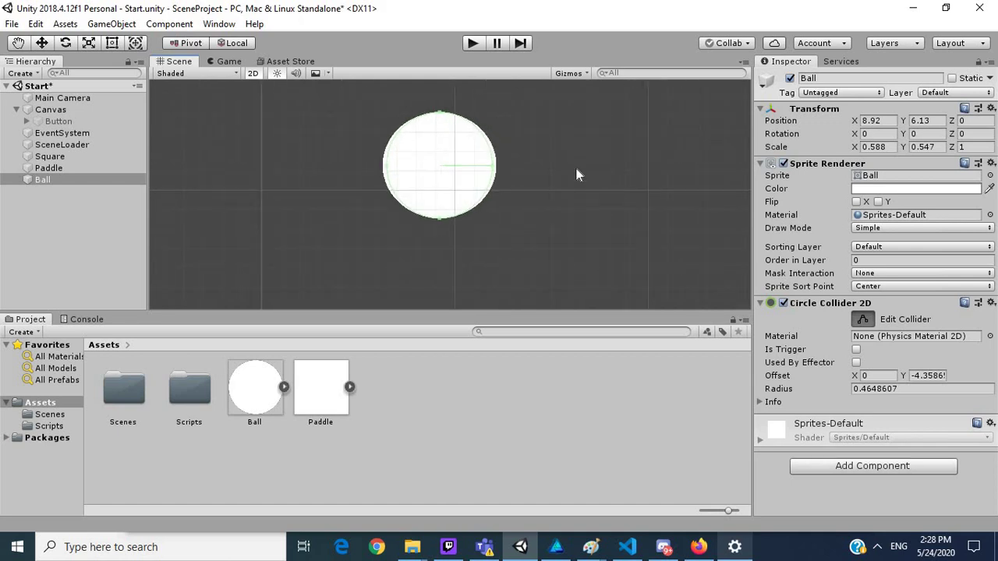
scroll(597, 181, down, 5)
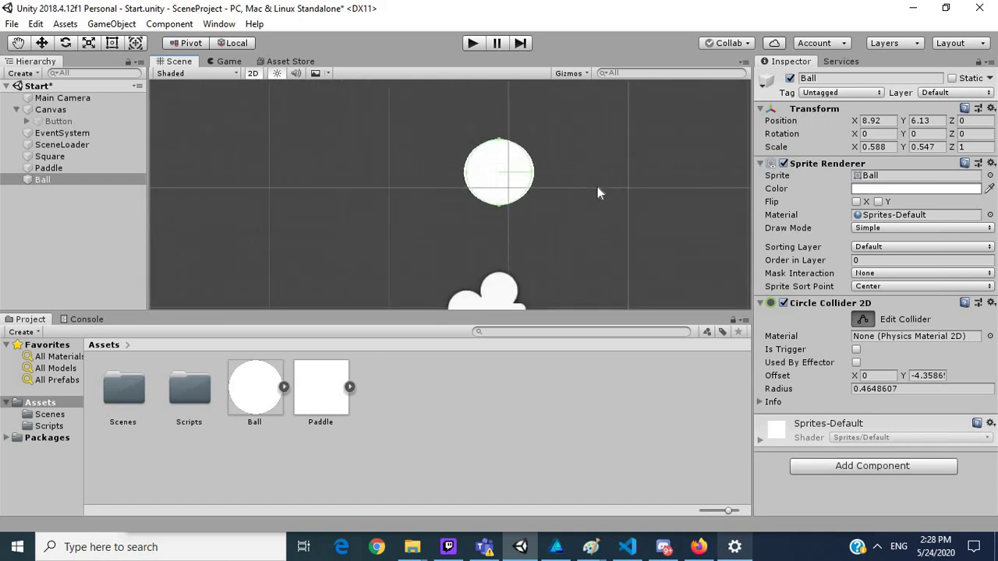
scroll(597, 187, down, 5)
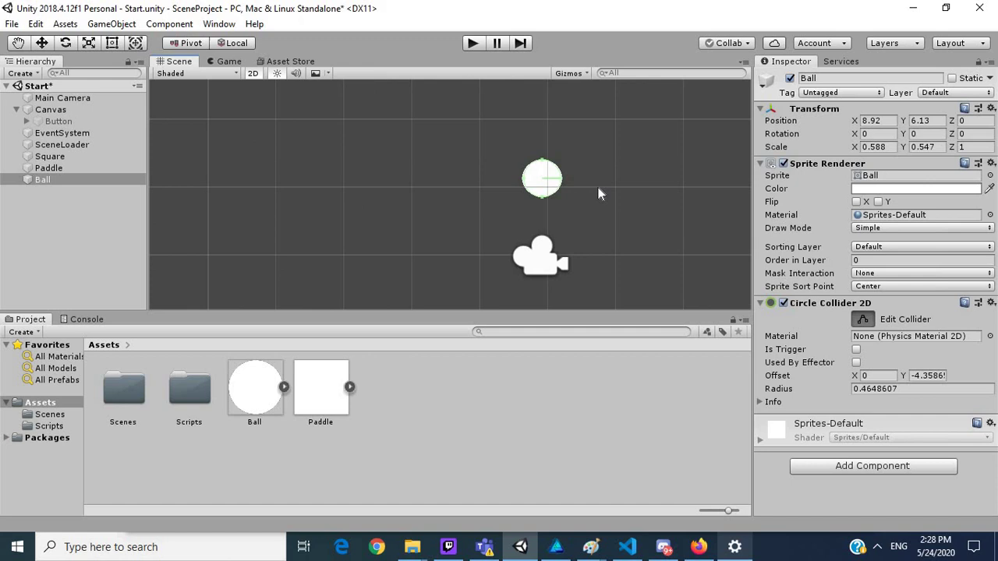
- Add a Rigidbody 2D component to the Ball with its body type set to Dynamic
double_click(55, 98)
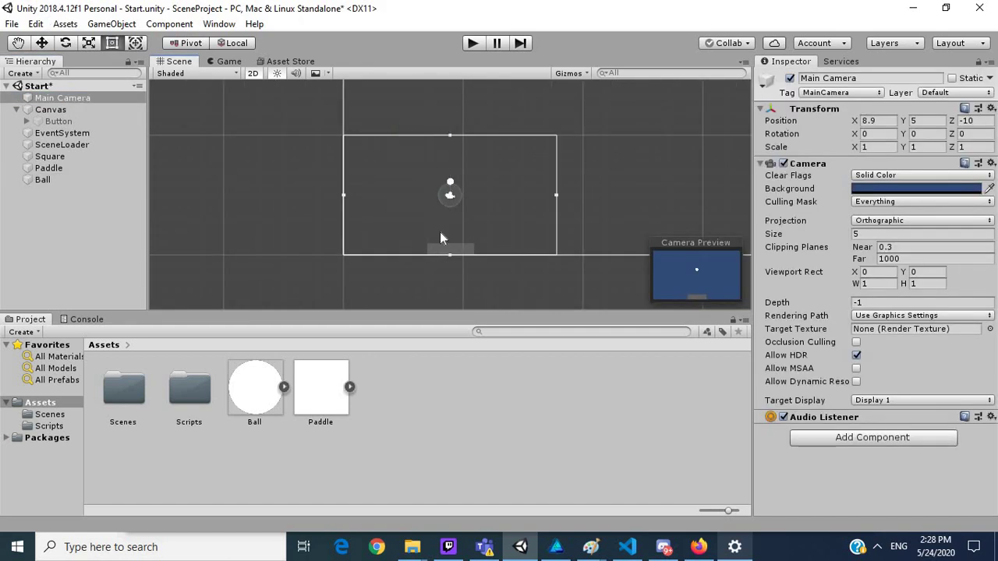
scroll(532, 197, up, 2)
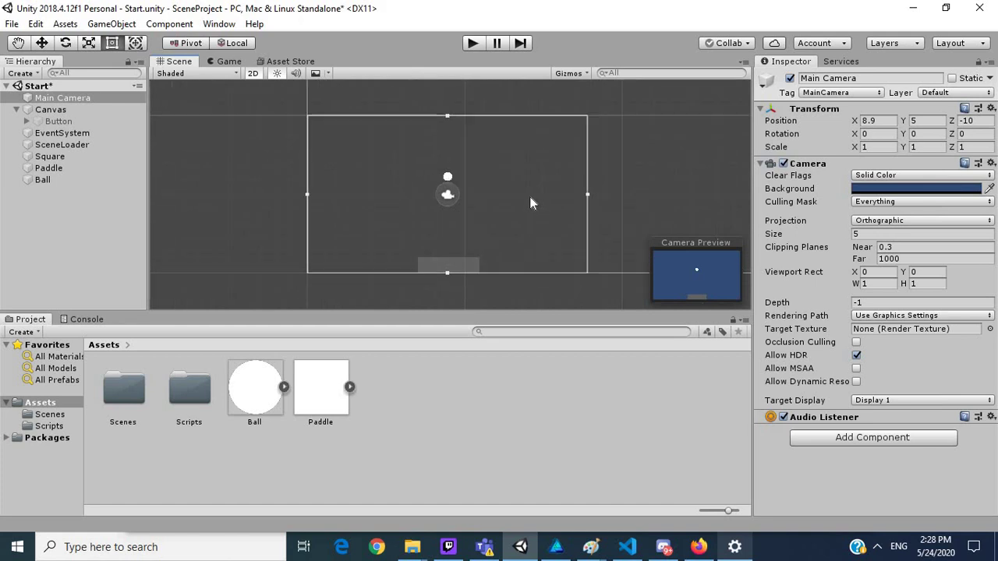
scroll(529, 197, up, 3)
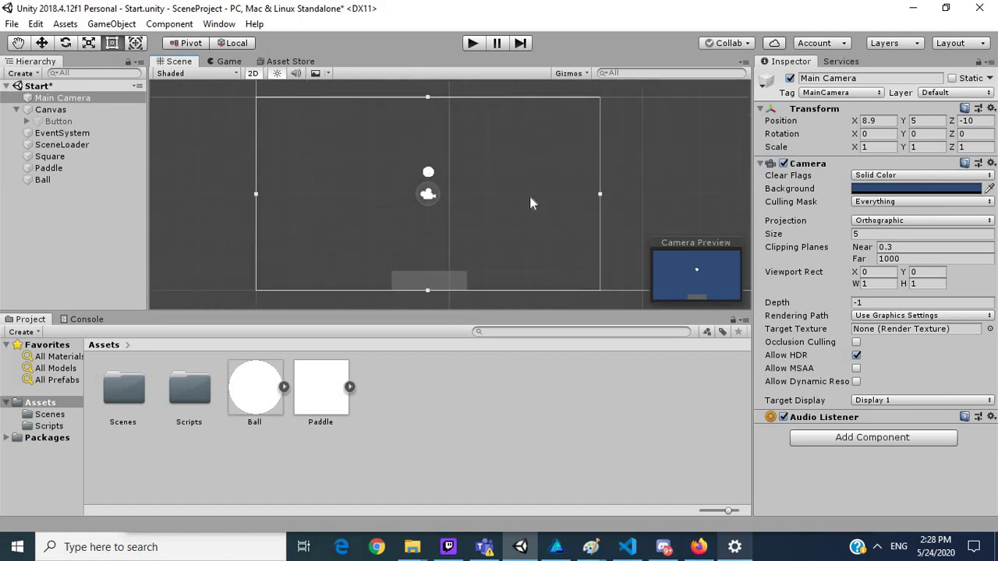
click(418, 171)
click(417, 170)
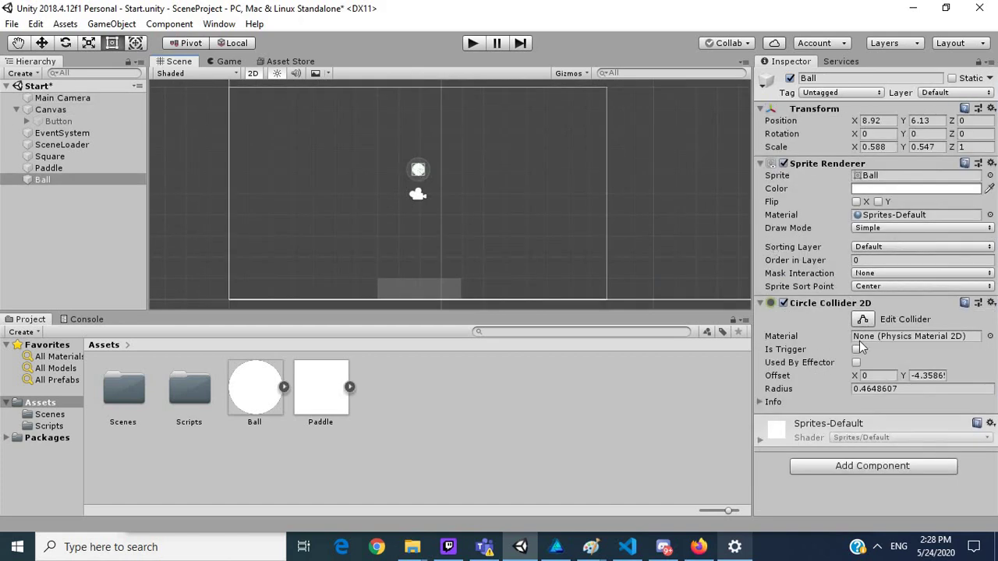
click(896, 466)
text(rigi)
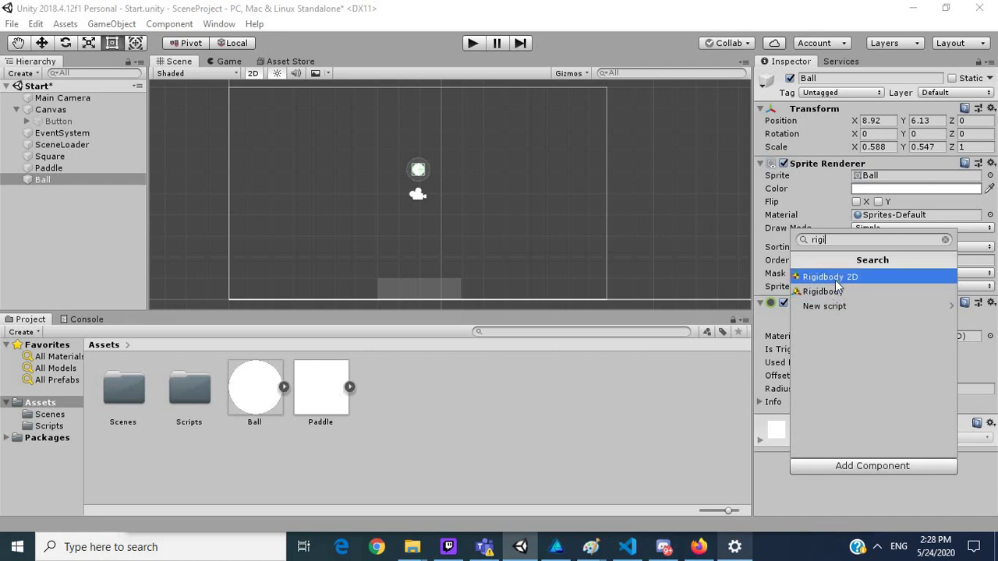
click(835, 278)
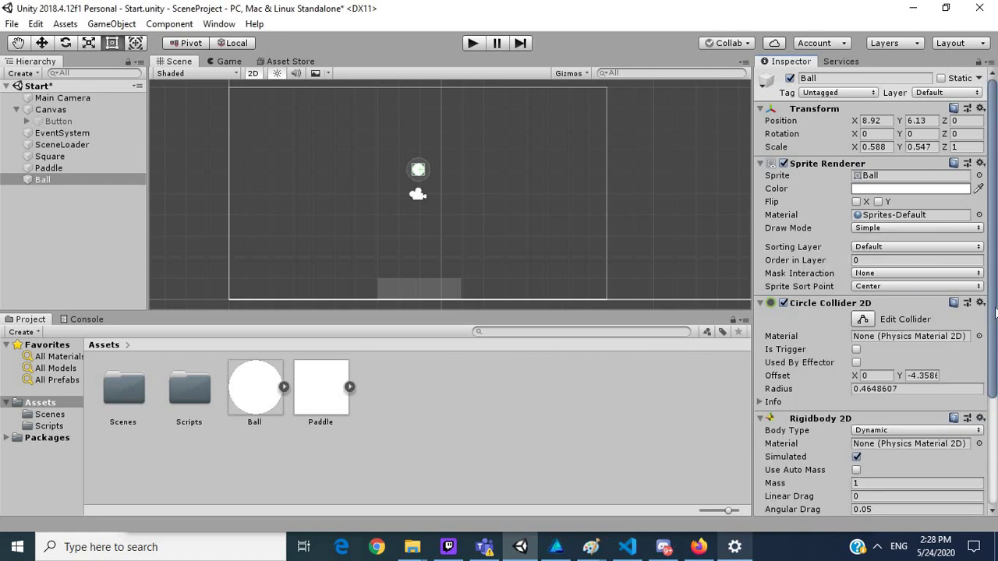
scroll(990, 328, down, 5)
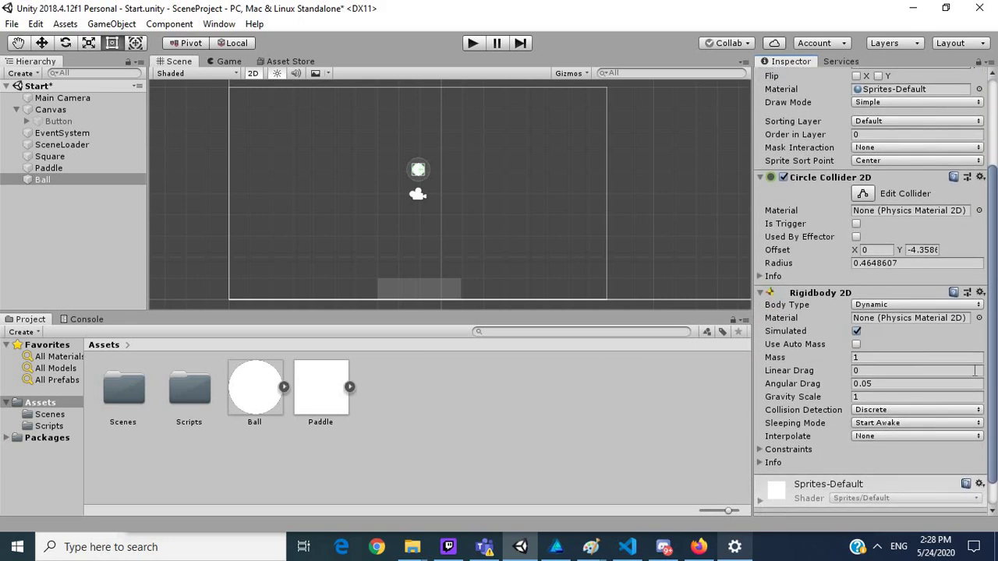
click(940, 307)
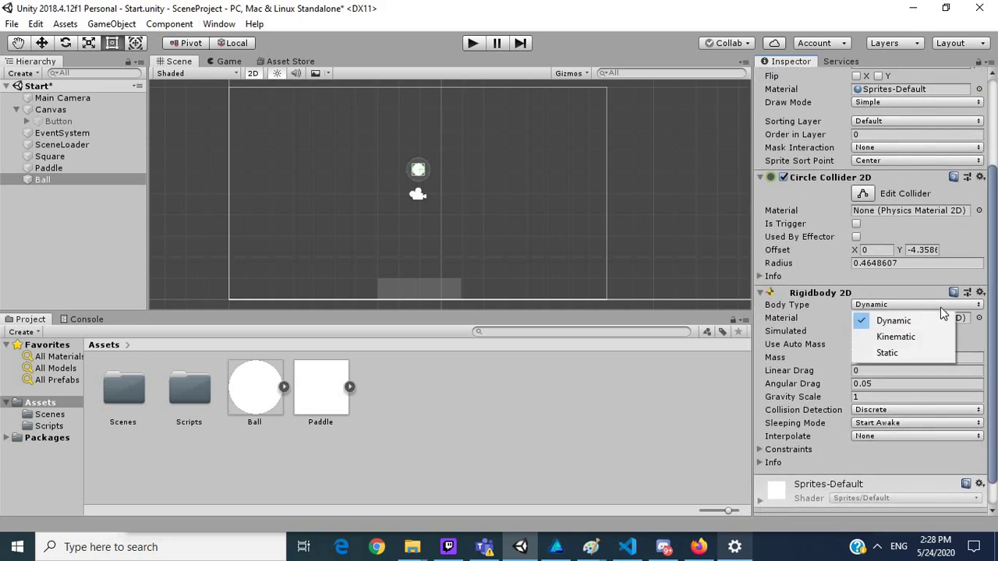
click(880, 319)
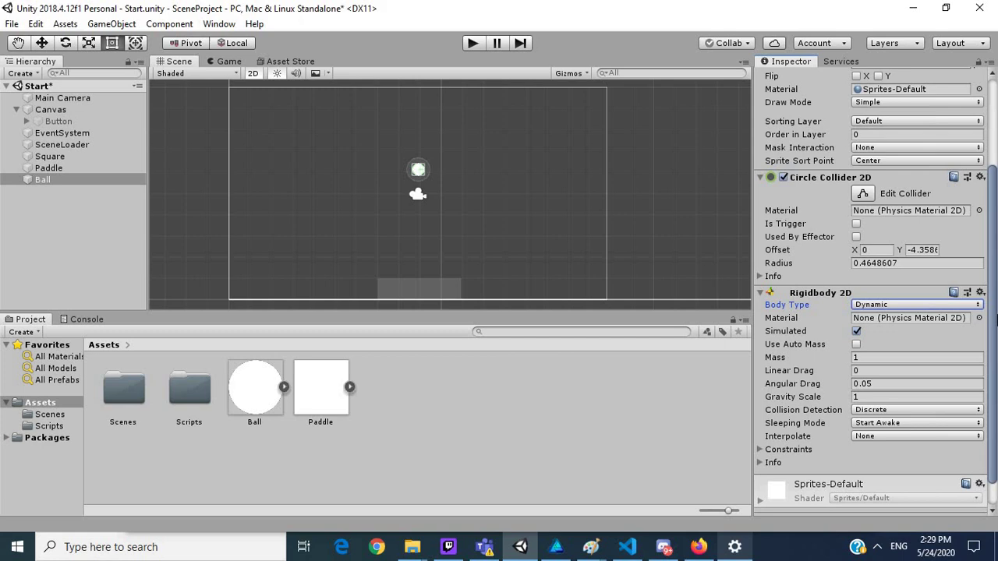
- Set the Ball's Sprite Renderer color to red, hex E70000, and play-test the ball's fall onto the paddle
scroll(938, 187, up, 3)
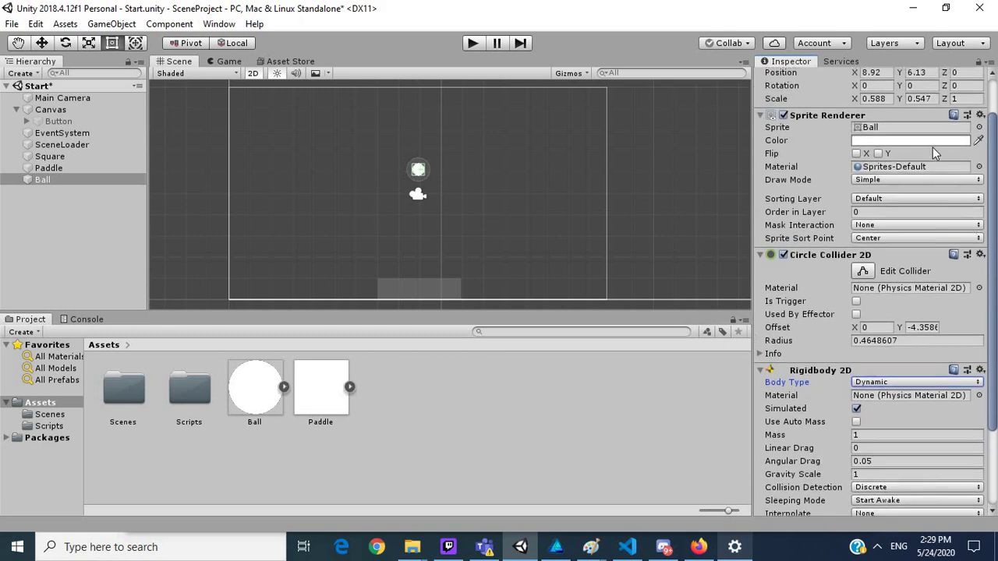
click(930, 141)
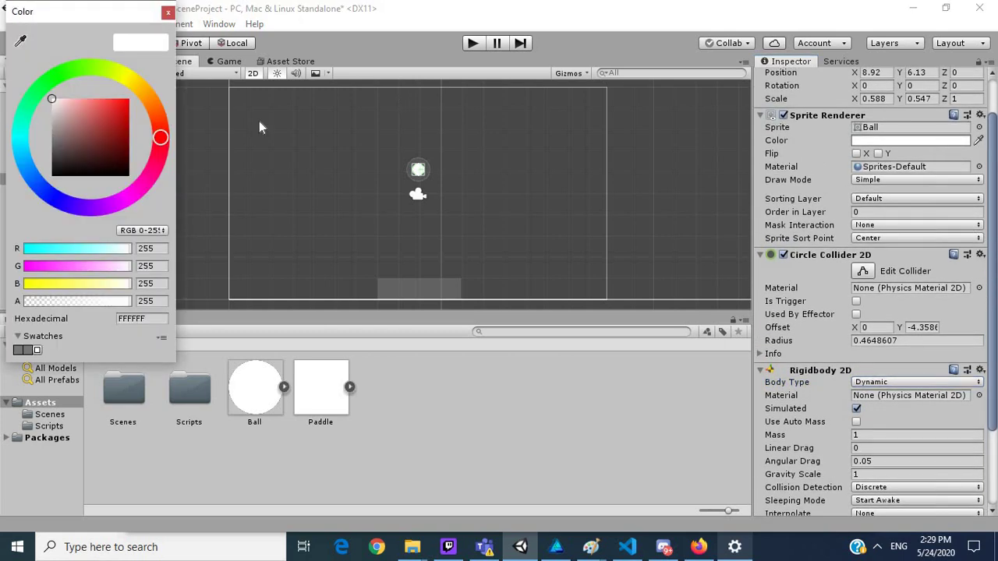
drag(125, 131, 131, 107)
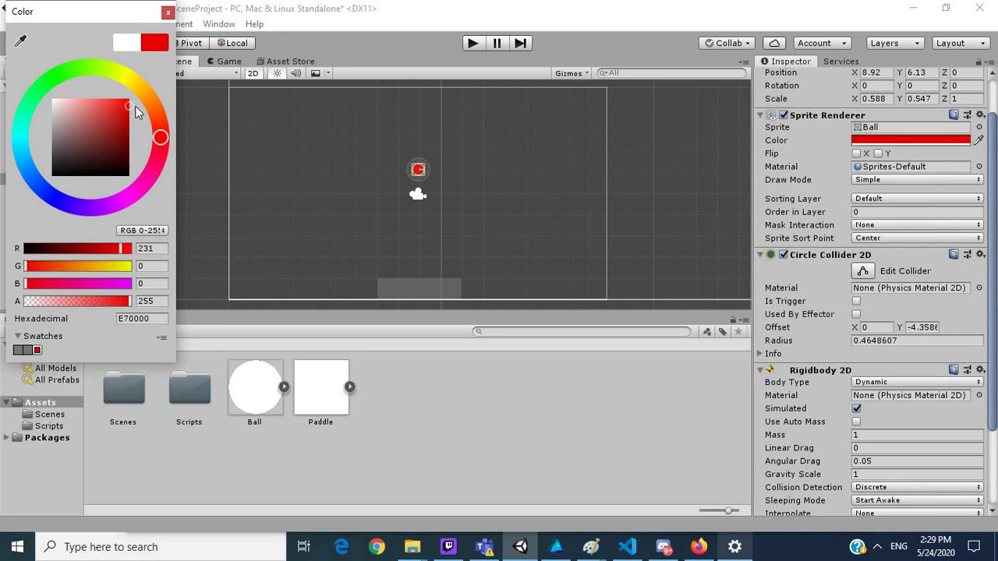
click(167, 12)
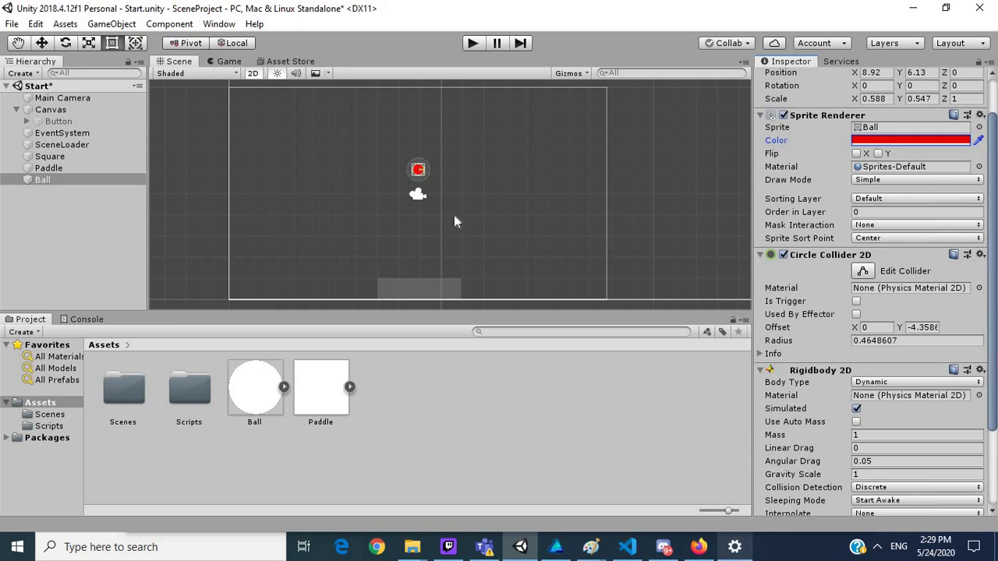
click(473, 43)
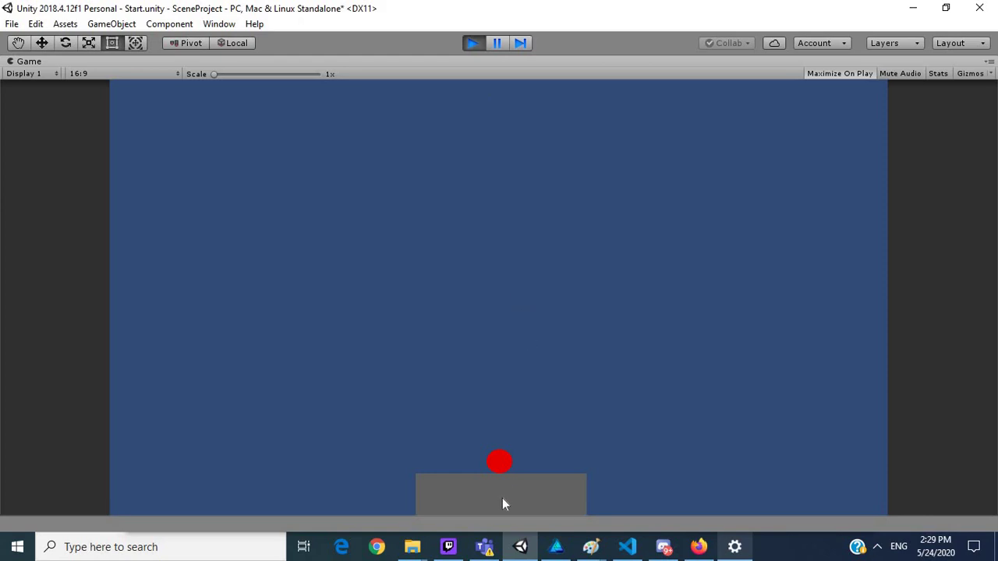
click(472, 43)
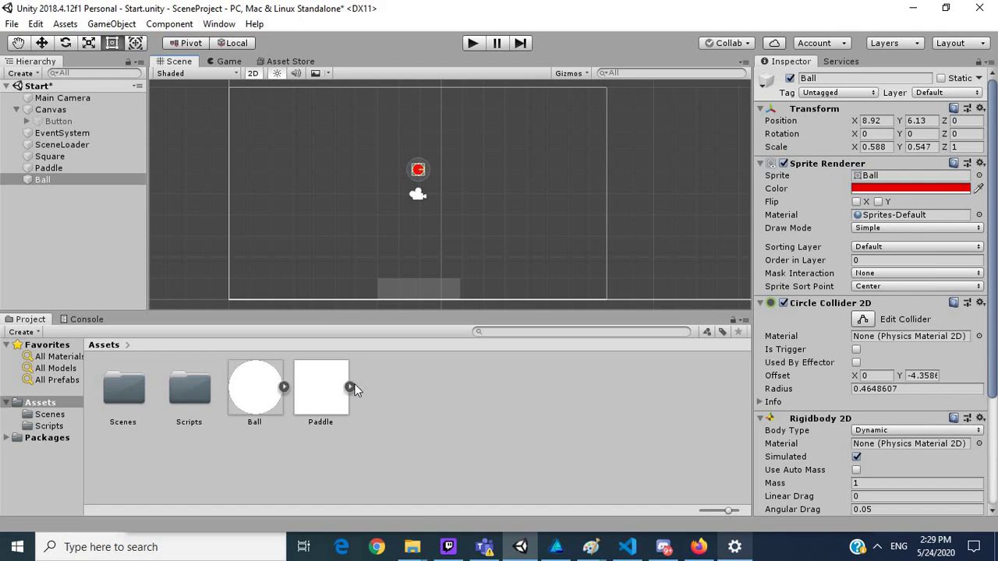
- Create a Physics Material 2D named Bounce in the Assets folder
right_click(406, 401)
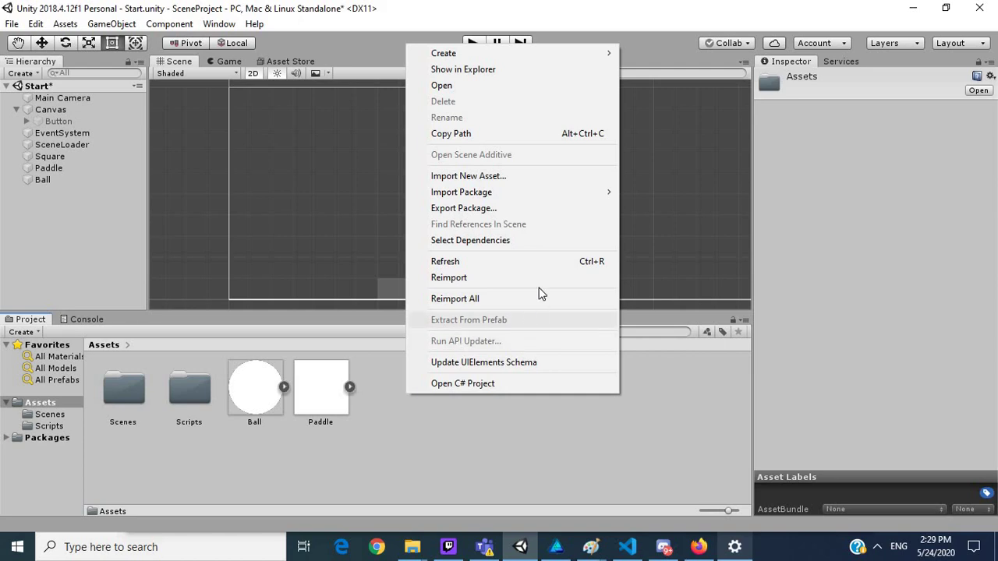
mouse_move(535, 195)
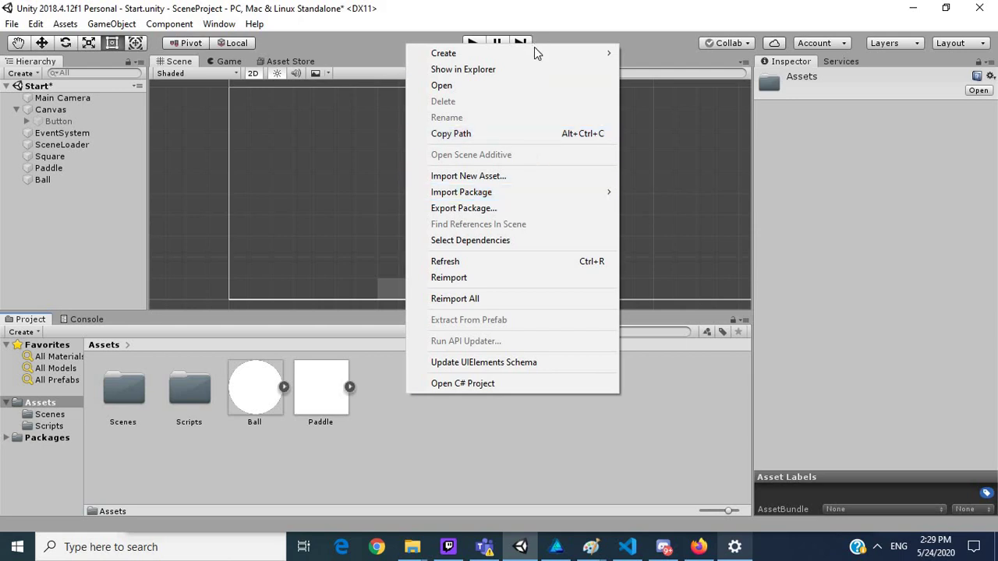
mouse_move(536, 52)
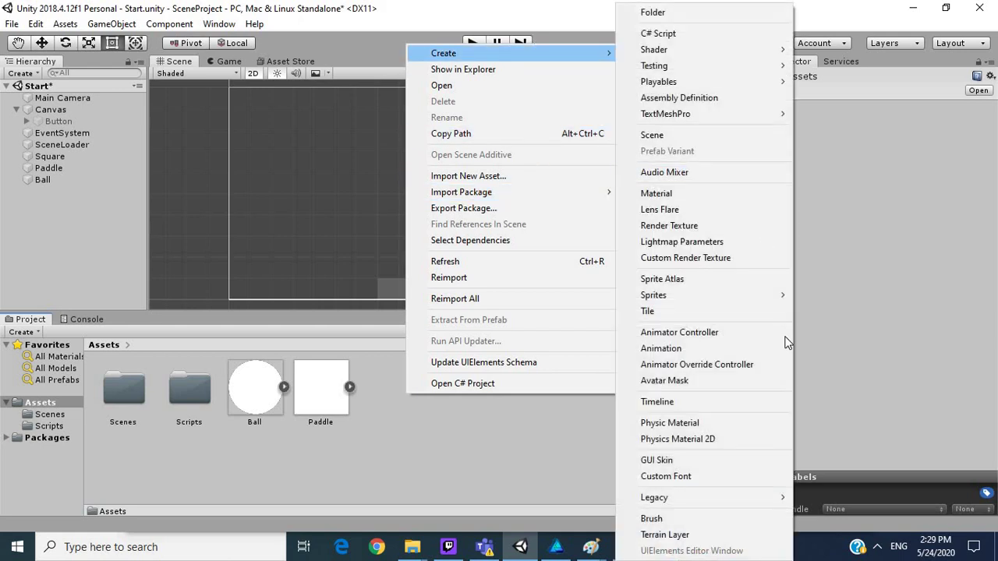
click(716, 441)
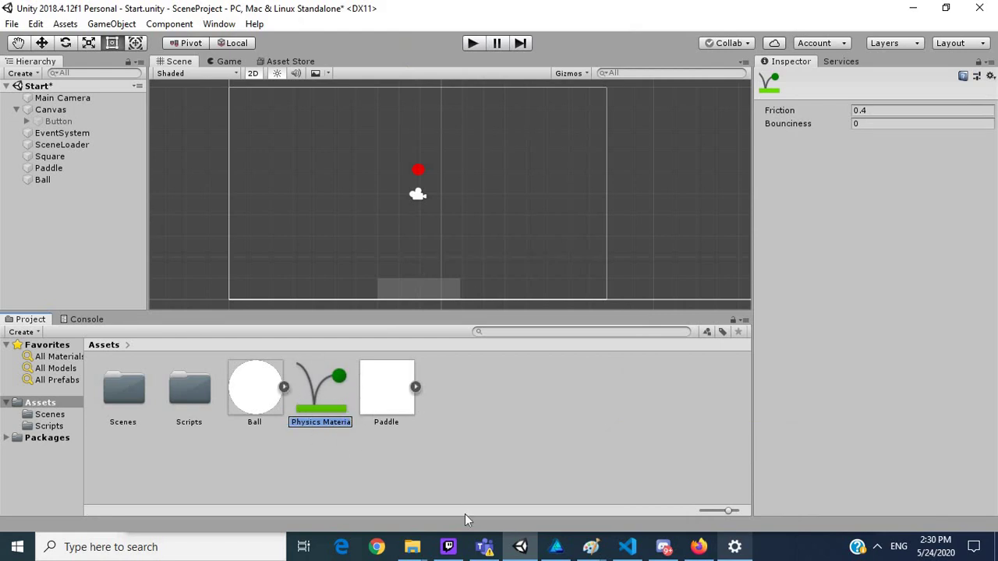
text(Bounce)
key(Return)
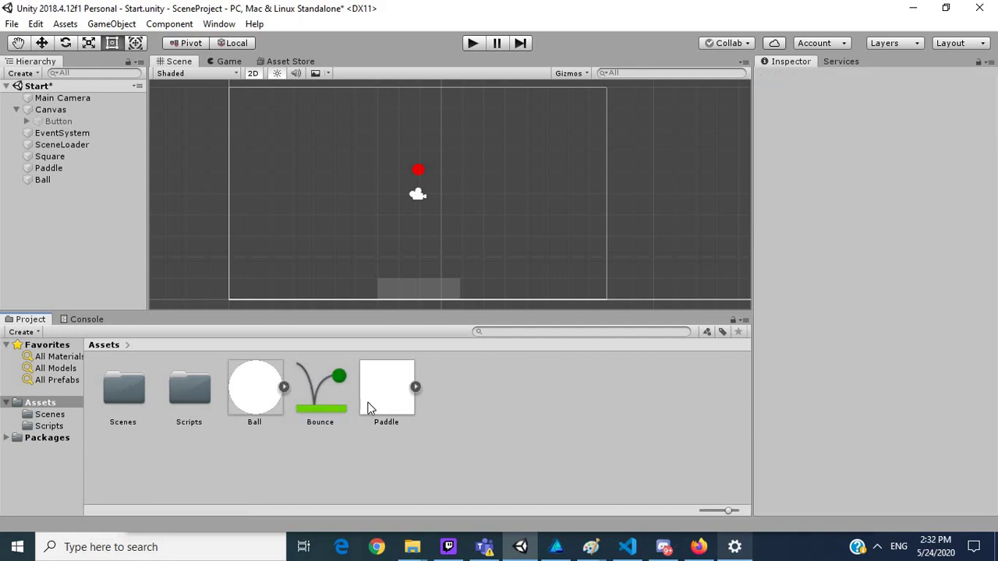
- Set the Bounce material's bounciness to 1 and play-test how the ball rebounds off the paddle
click(322, 387)
click(857, 124)
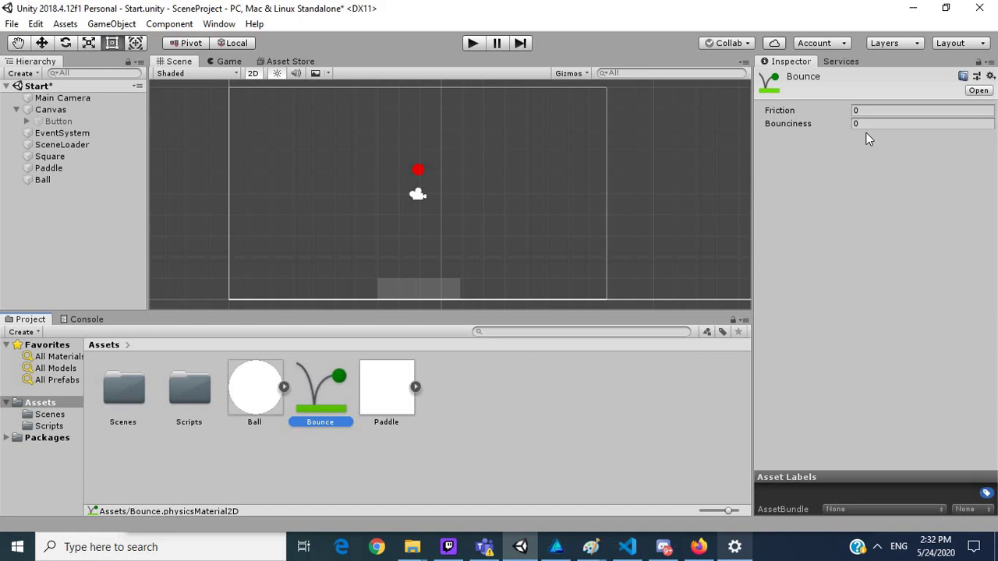
click(856, 125)
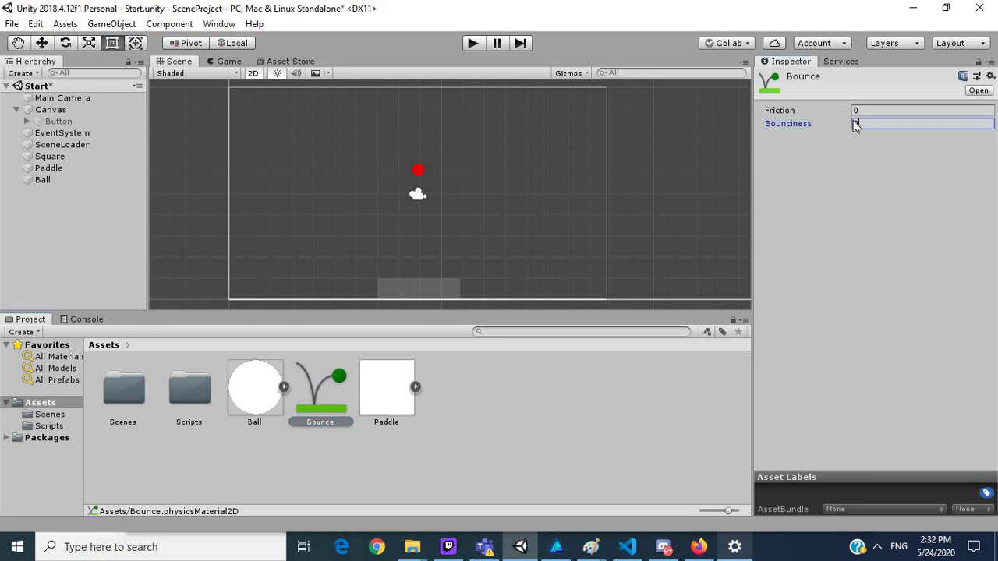
text(1)
click(472, 43)
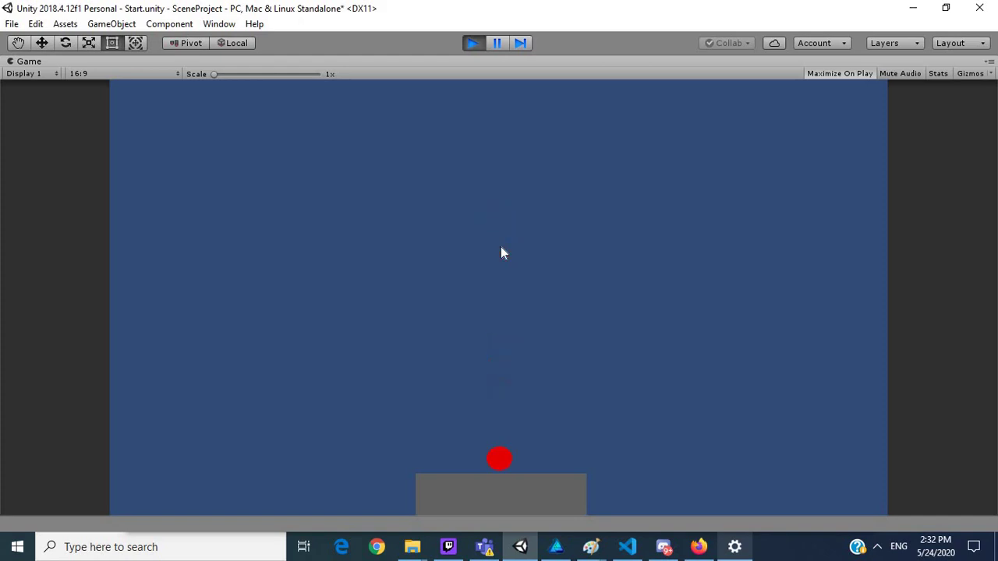
key(space)
click(474, 43)
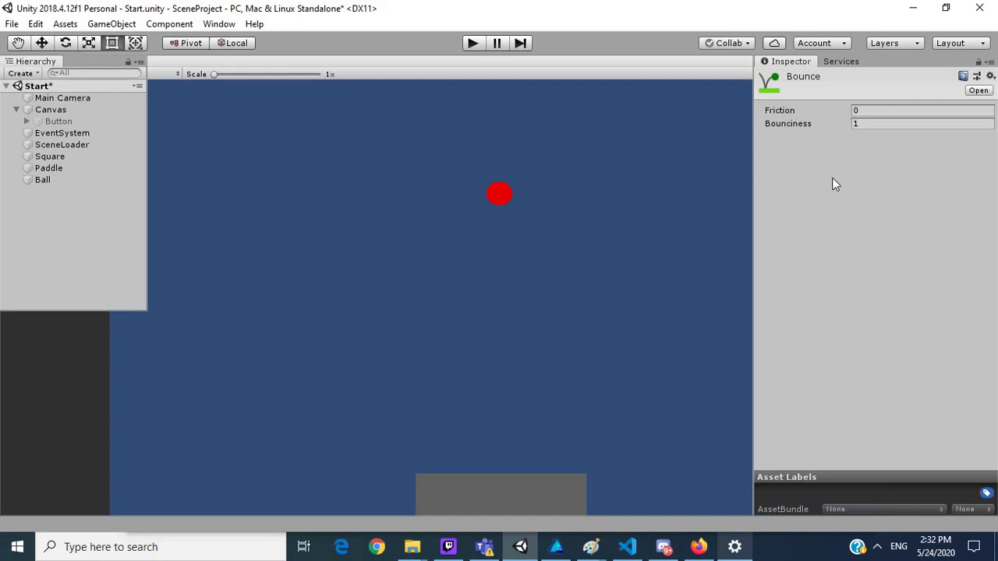
- Set the Bounce material's bounciness to 0.5 and run the scene to check the weaker rebound
click(870, 124)
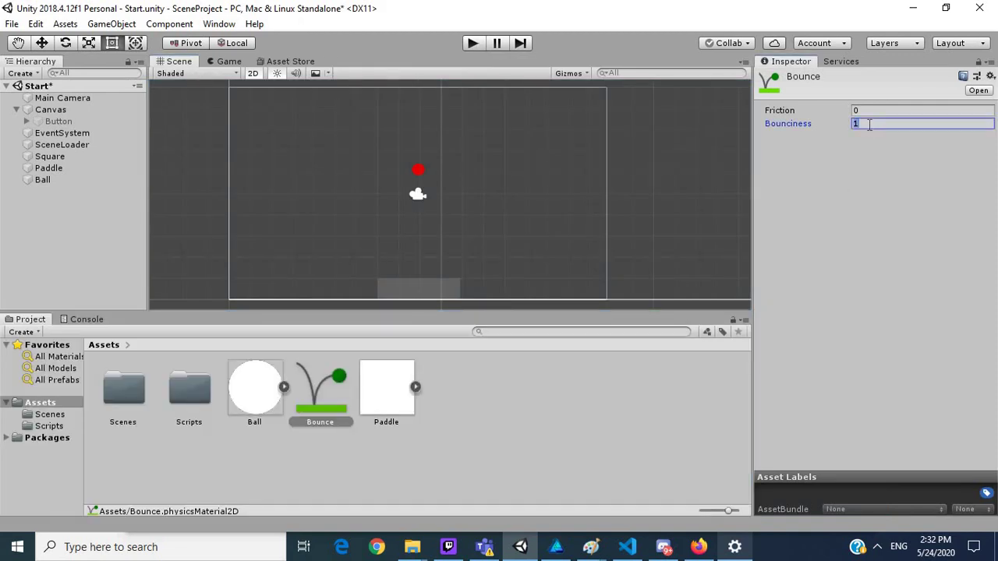
text(0.5)
click(473, 42)
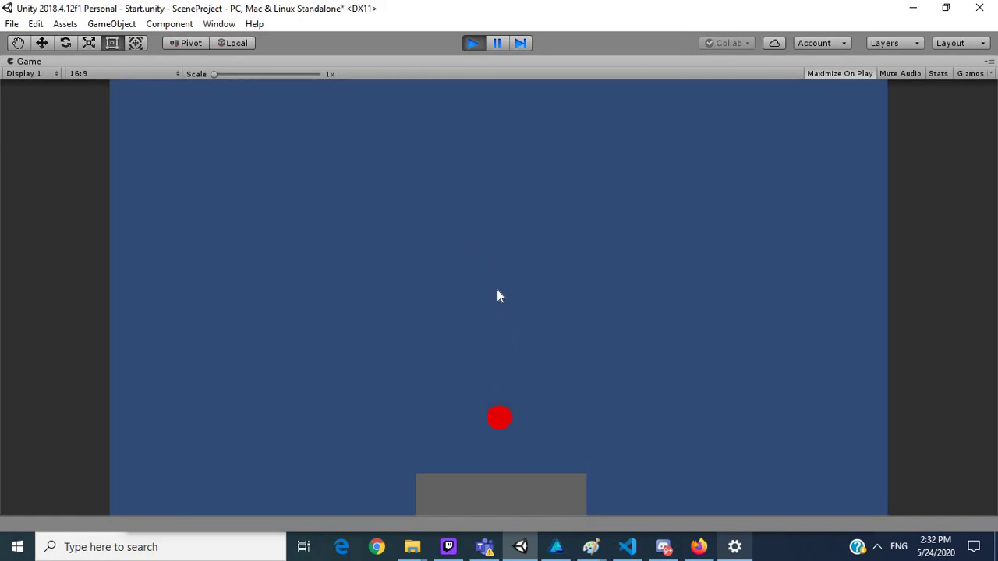
click(476, 46)
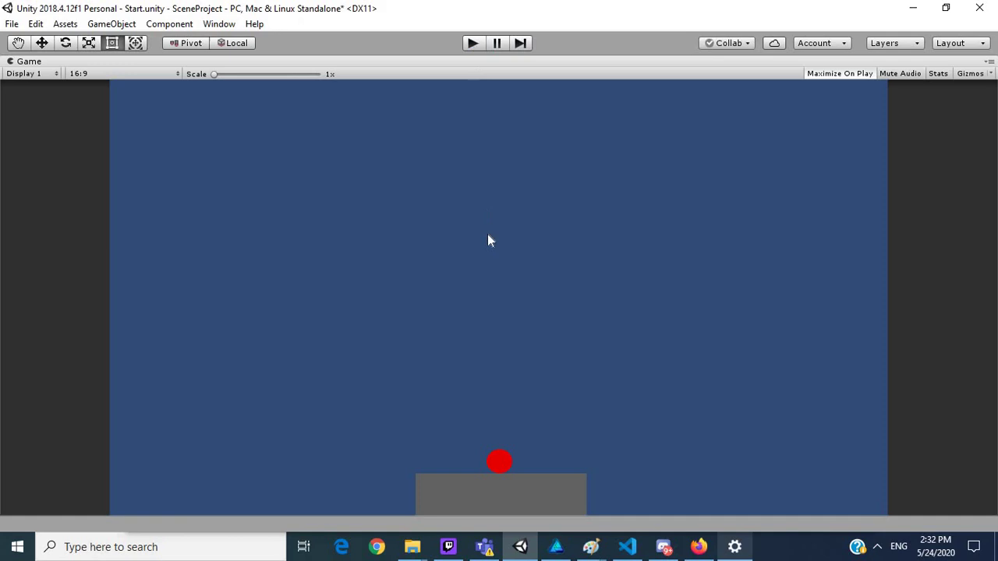